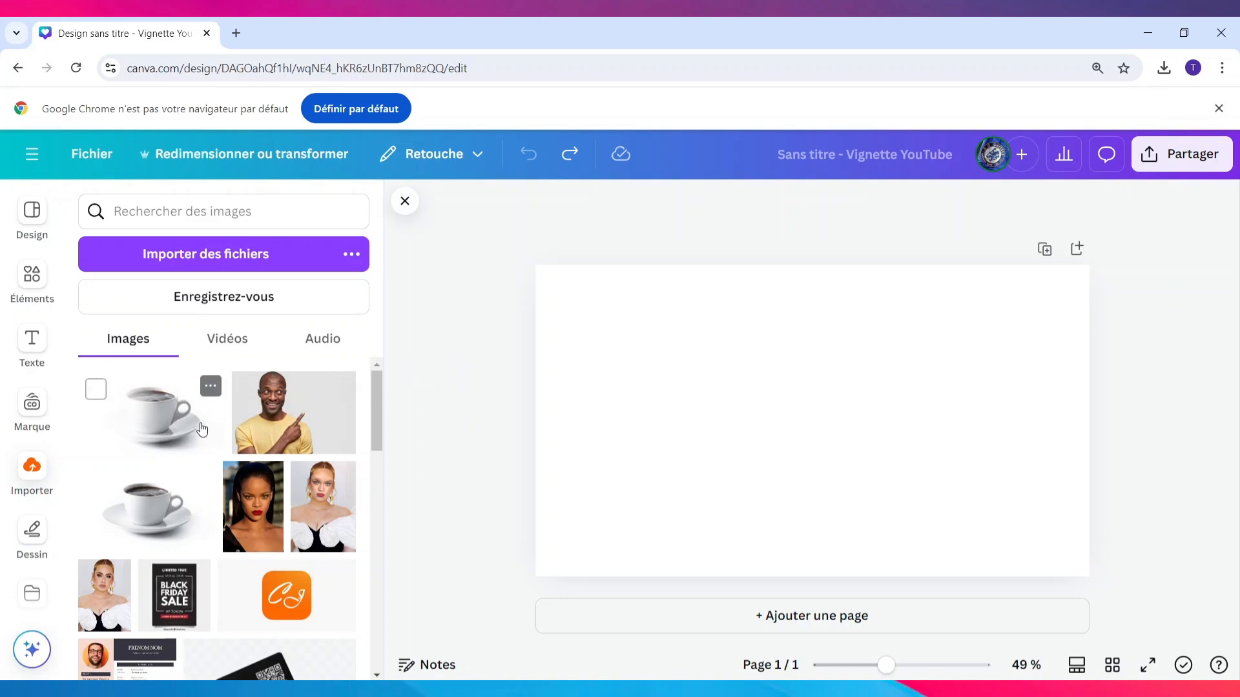
pyautogui.click(221, 257)
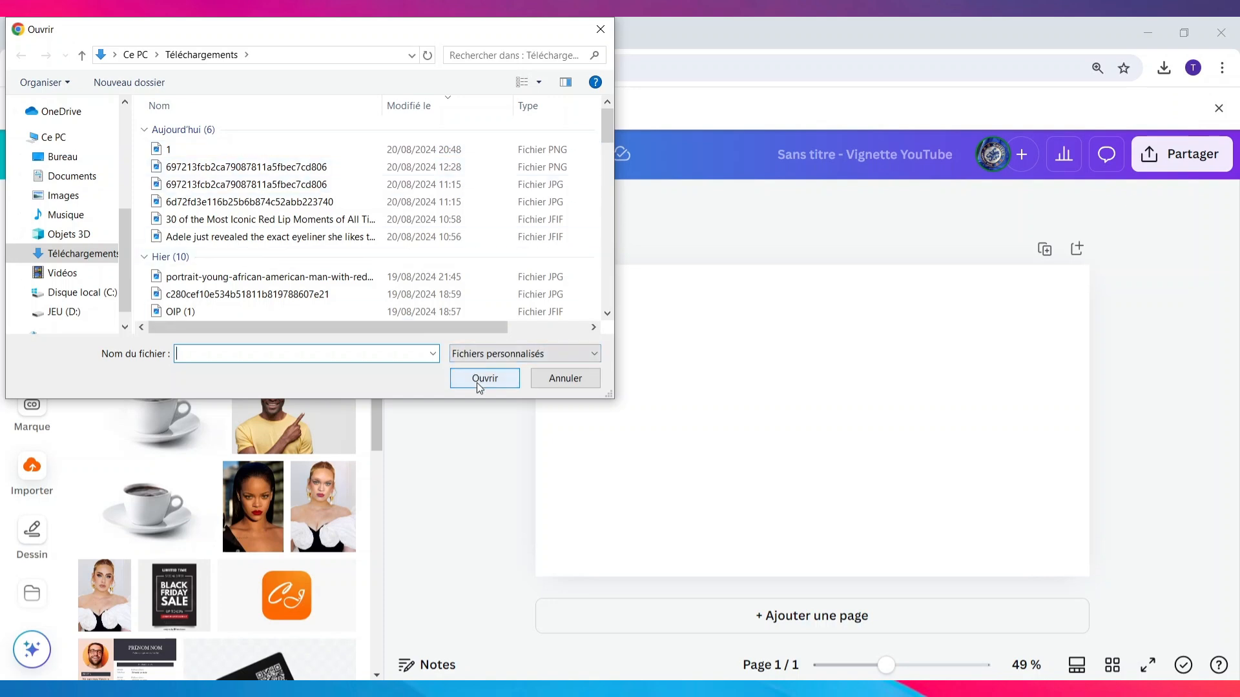
pyautogui.click(474, 437)
pyautogui.click(600, 29)
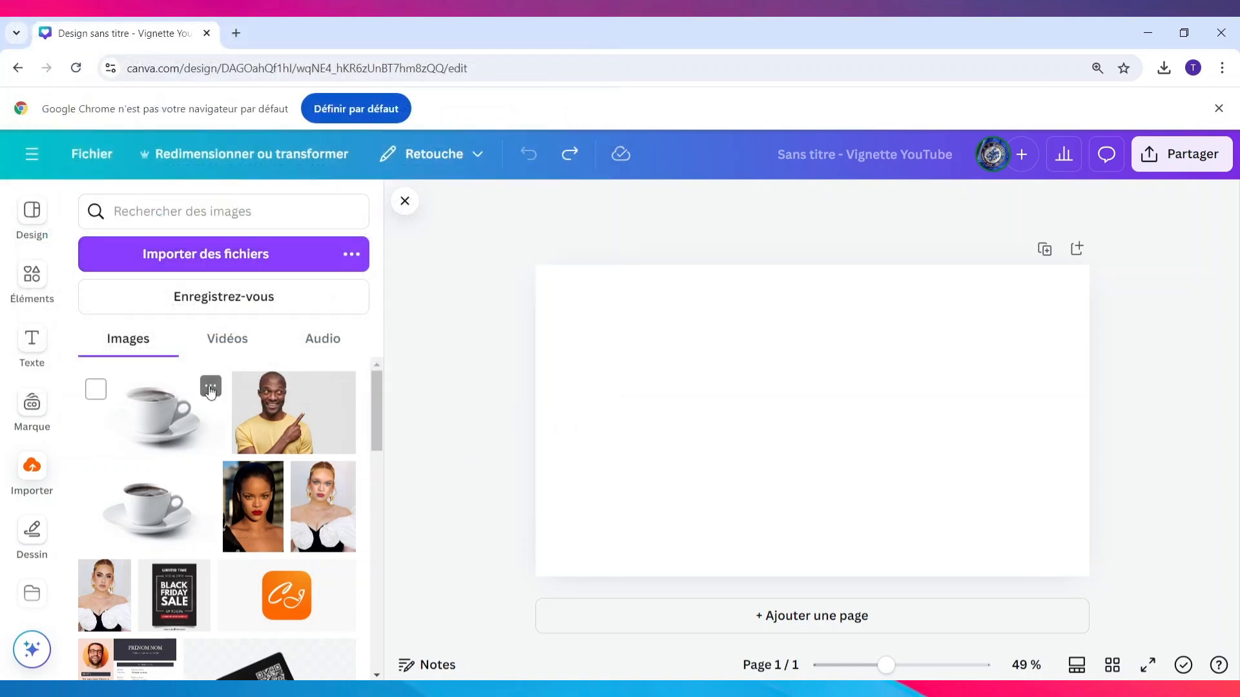
# Place the uploaded coffee cup image on the blank page and enlarge it to cover the whole page
pyautogui.click(566, 161)
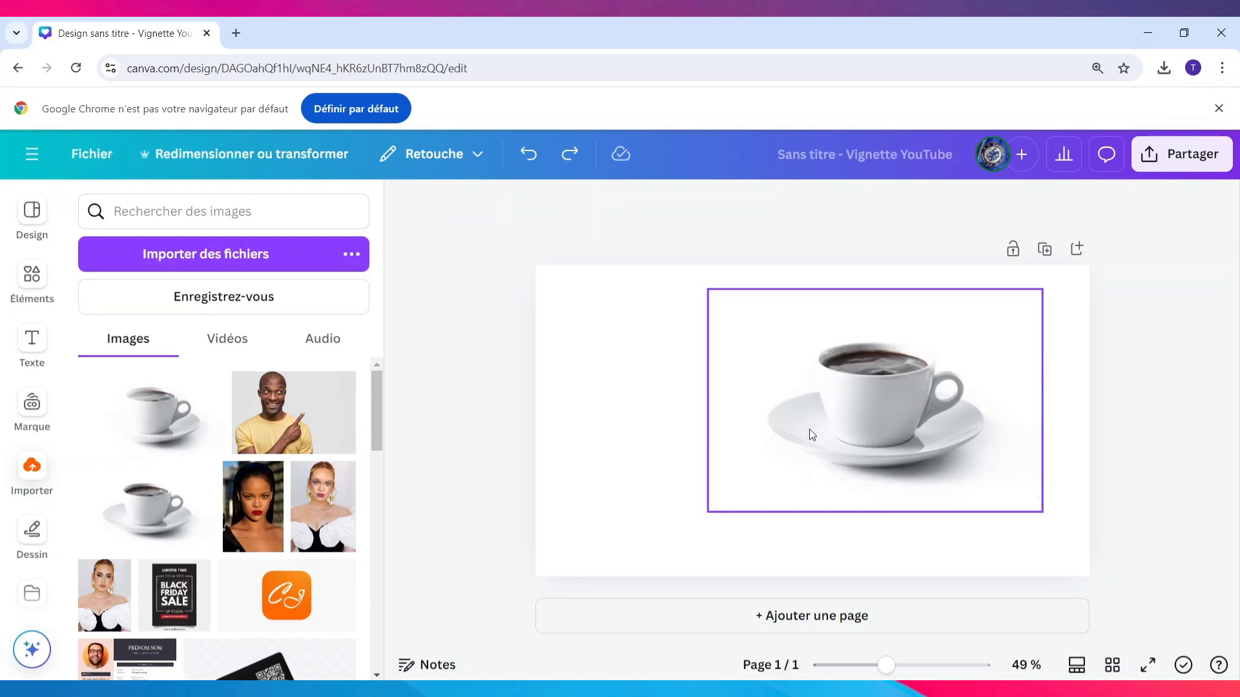
pyautogui.click(862, 413)
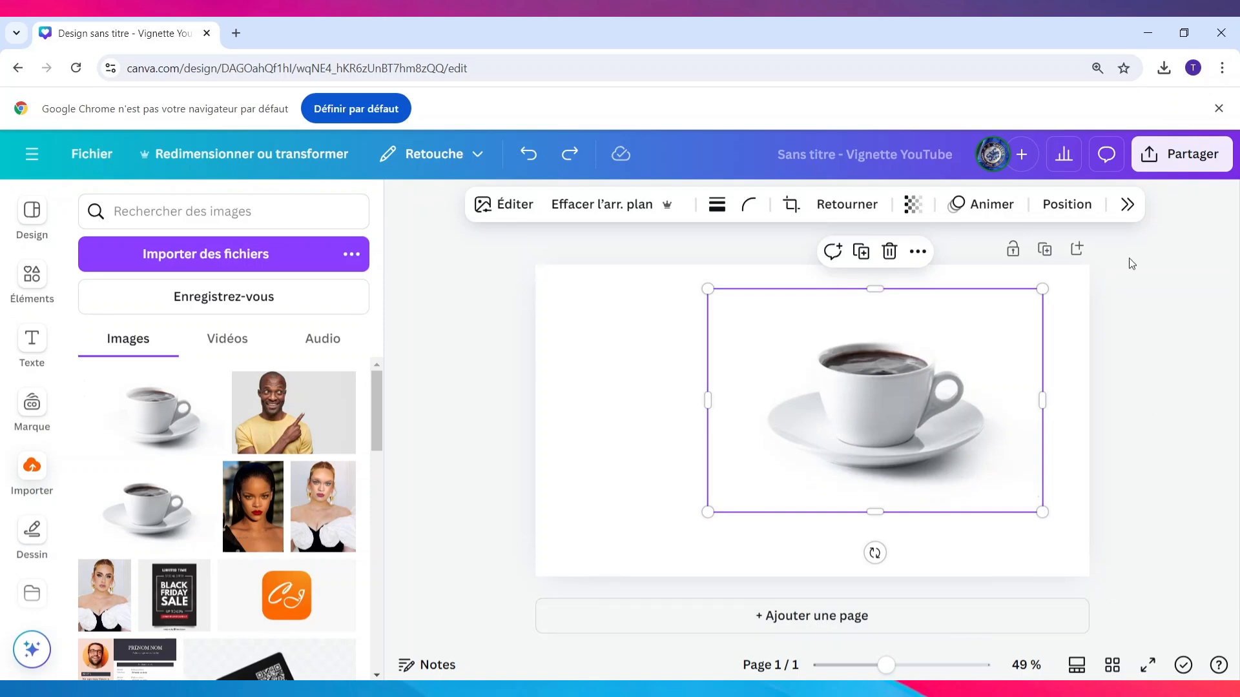
pyautogui.click(528, 154)
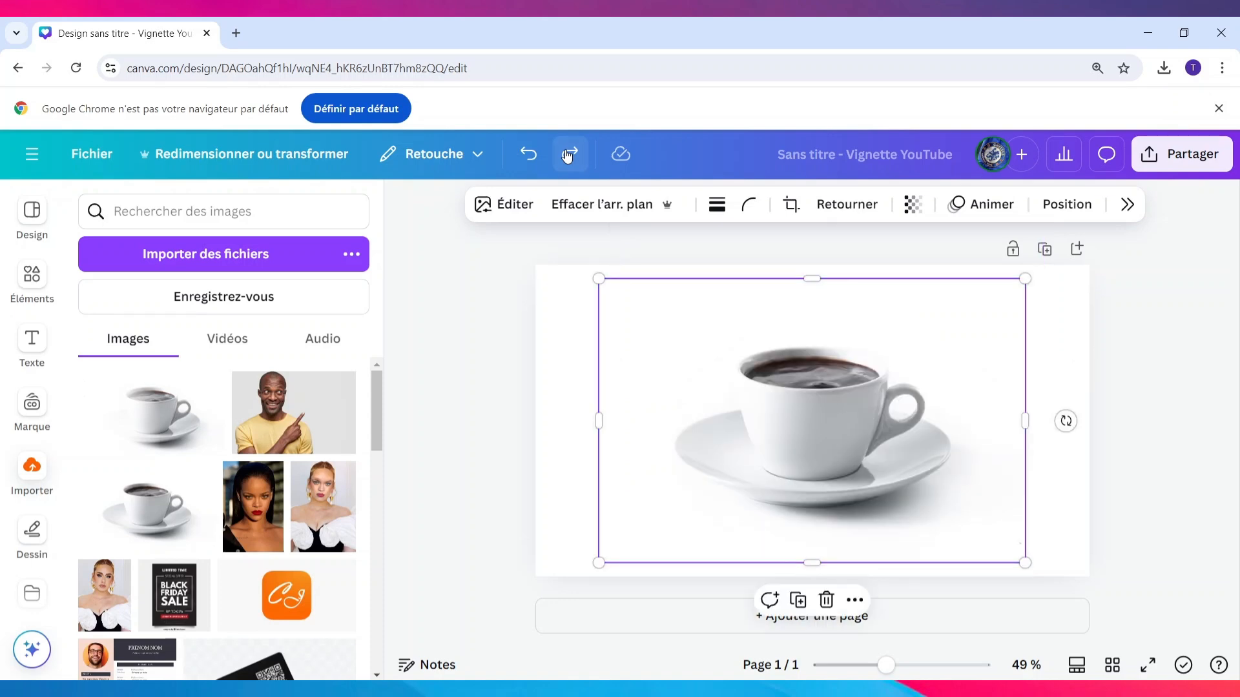
pyautogui.click(528, 154)
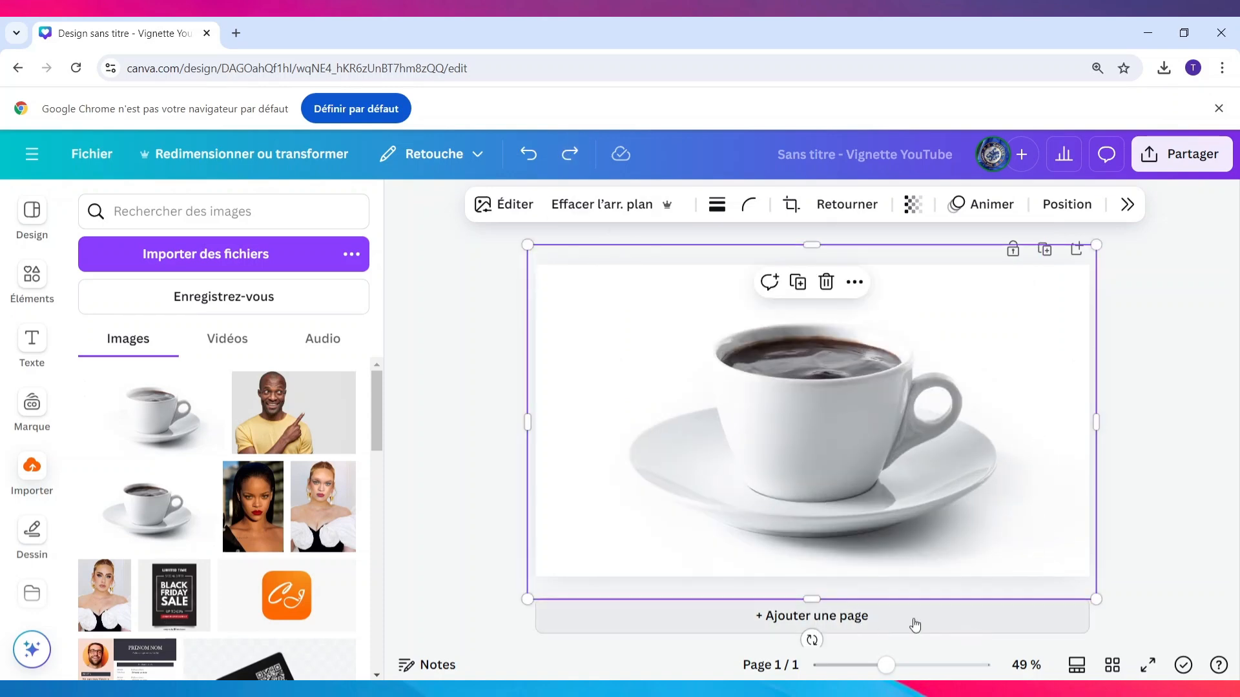
# Add a second page and fill it with the uploaded photo of the man in the yellow T-shirt
pyautogui.click(860, 634)
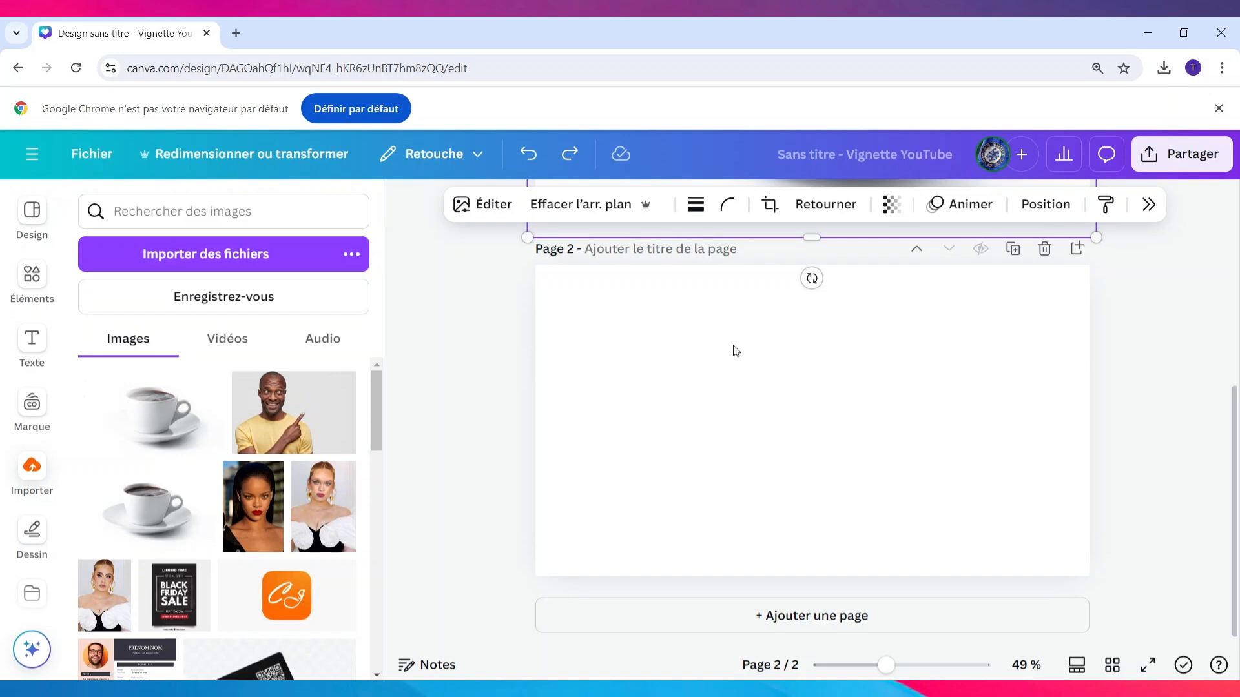
pyautogui.click(466, 393)
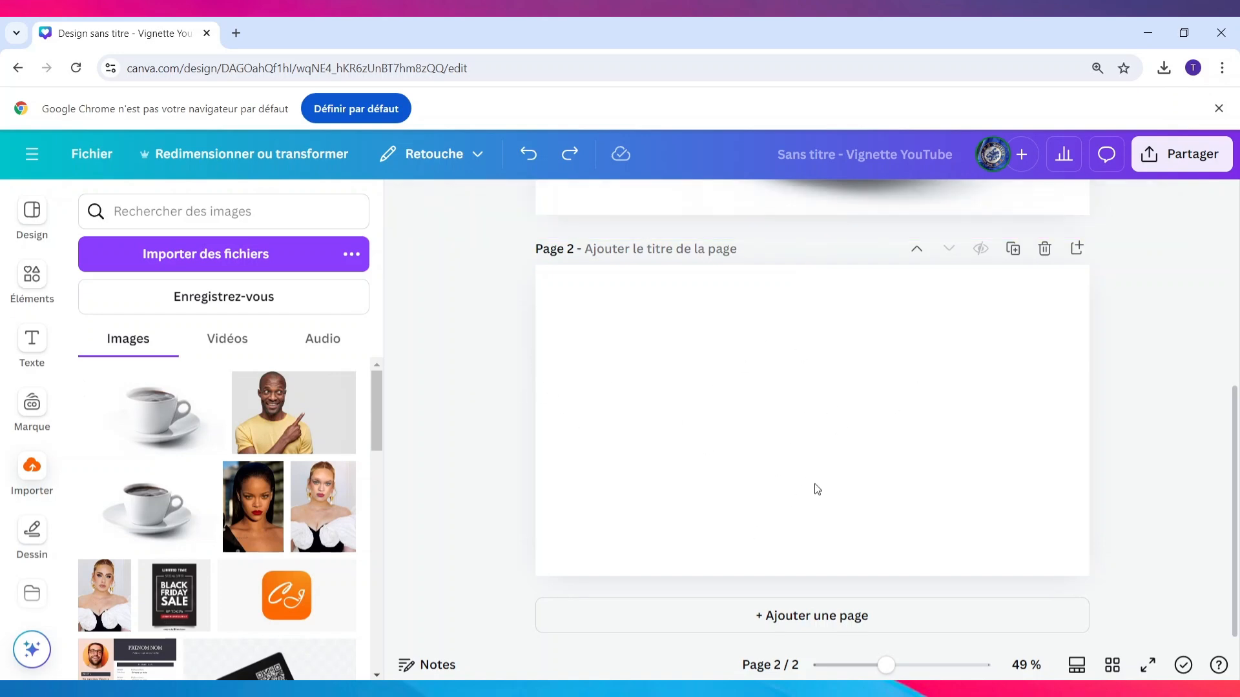
pyautogui.hotkey('ctrl', 'z')
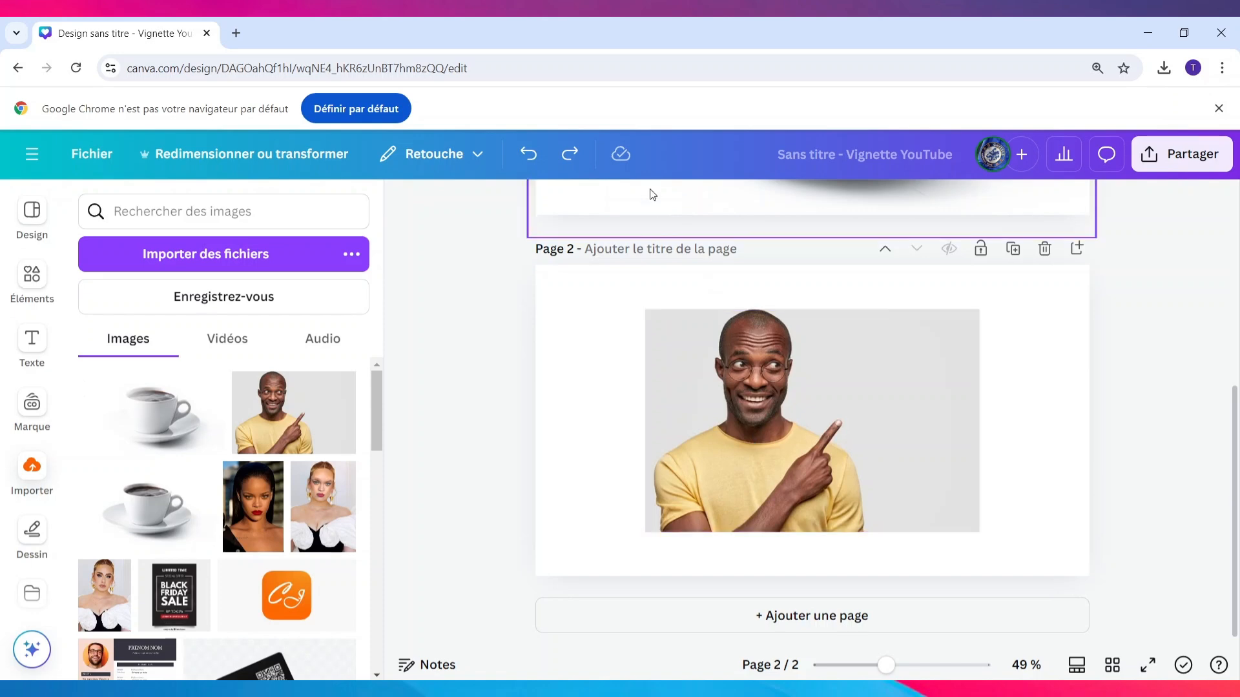
pyautogui.click(528, 154)
pyautogui.click(774, 391)
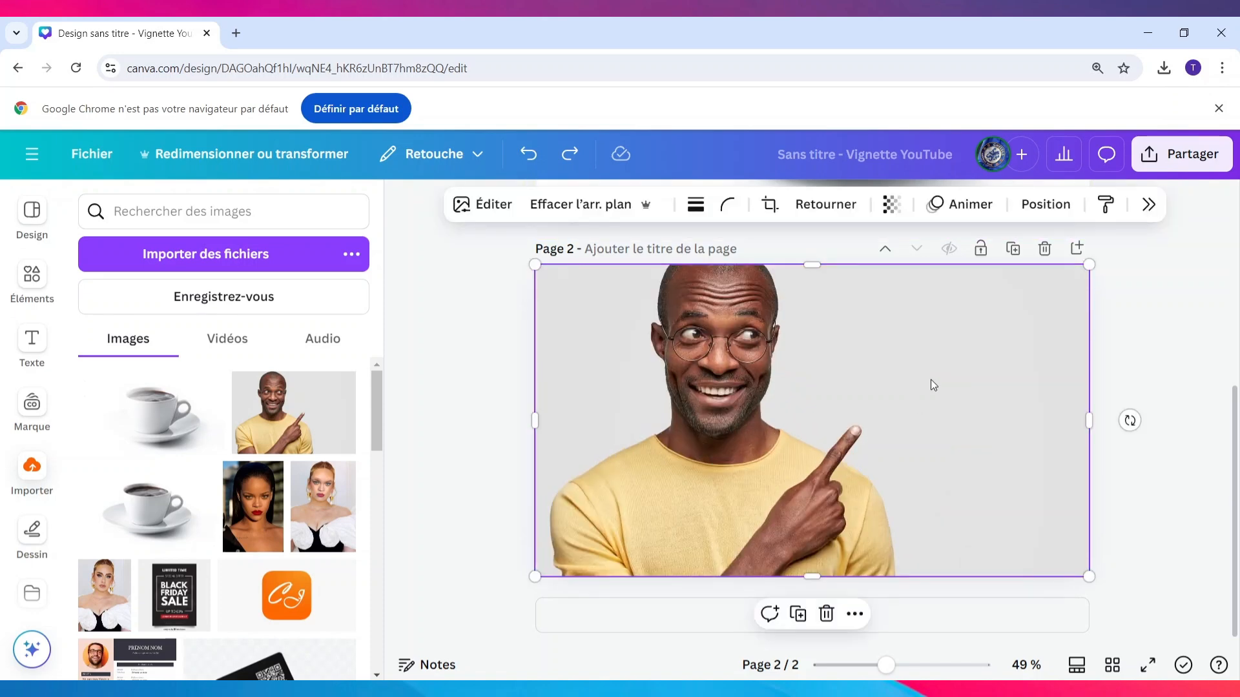
# Search the elements library for "degrade"
pyautogui.scroll(5, 931, 385)
pyautogui.scroll(-5, 931, 382)
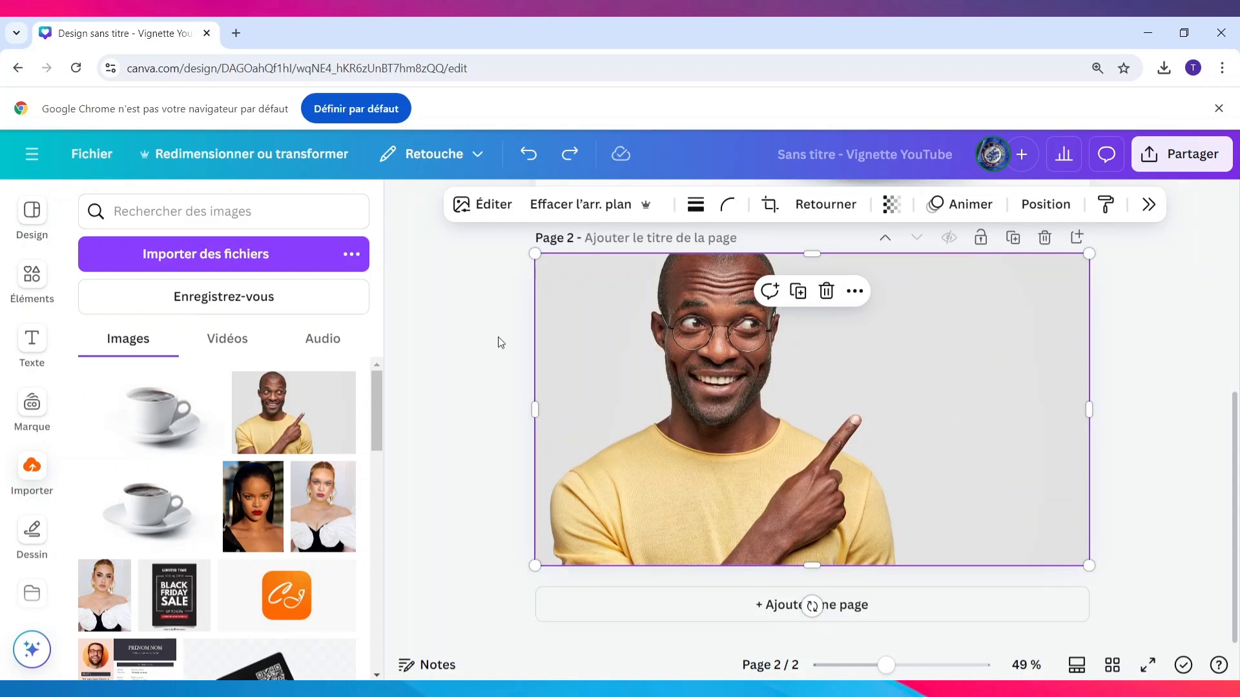
pyautogui.scroll(5, 644, 338)
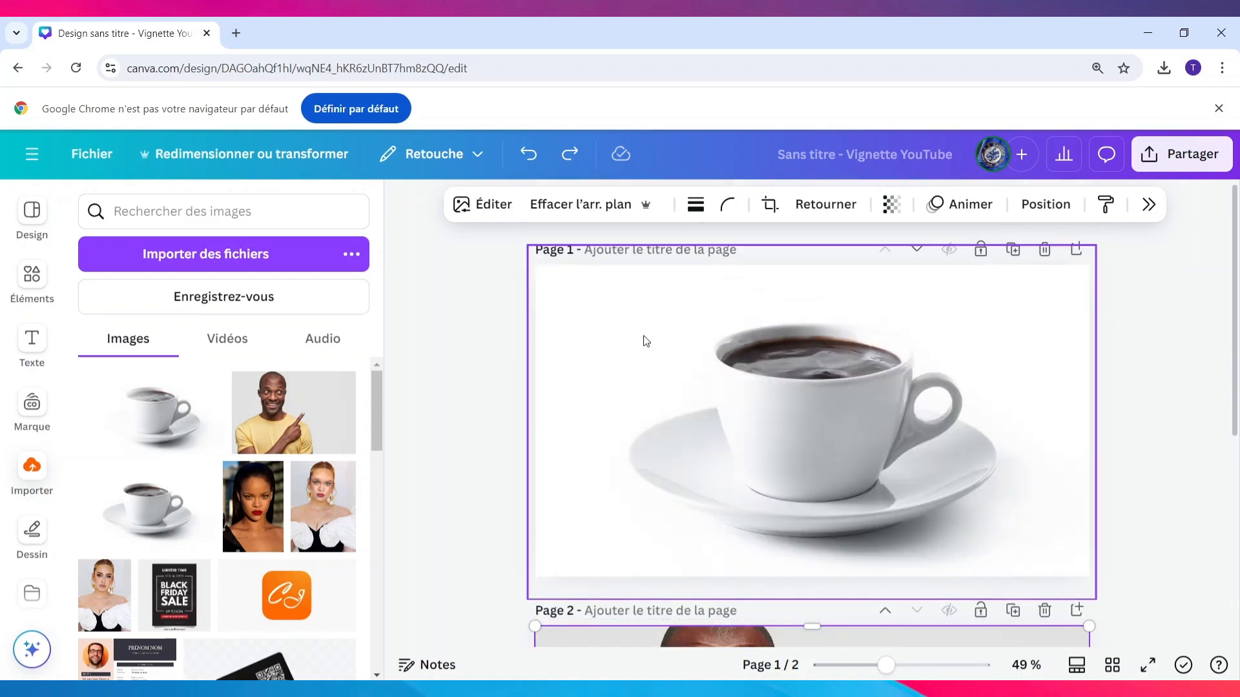
pyautogui.click(45, 276)
pyautogui.click(176, 213)
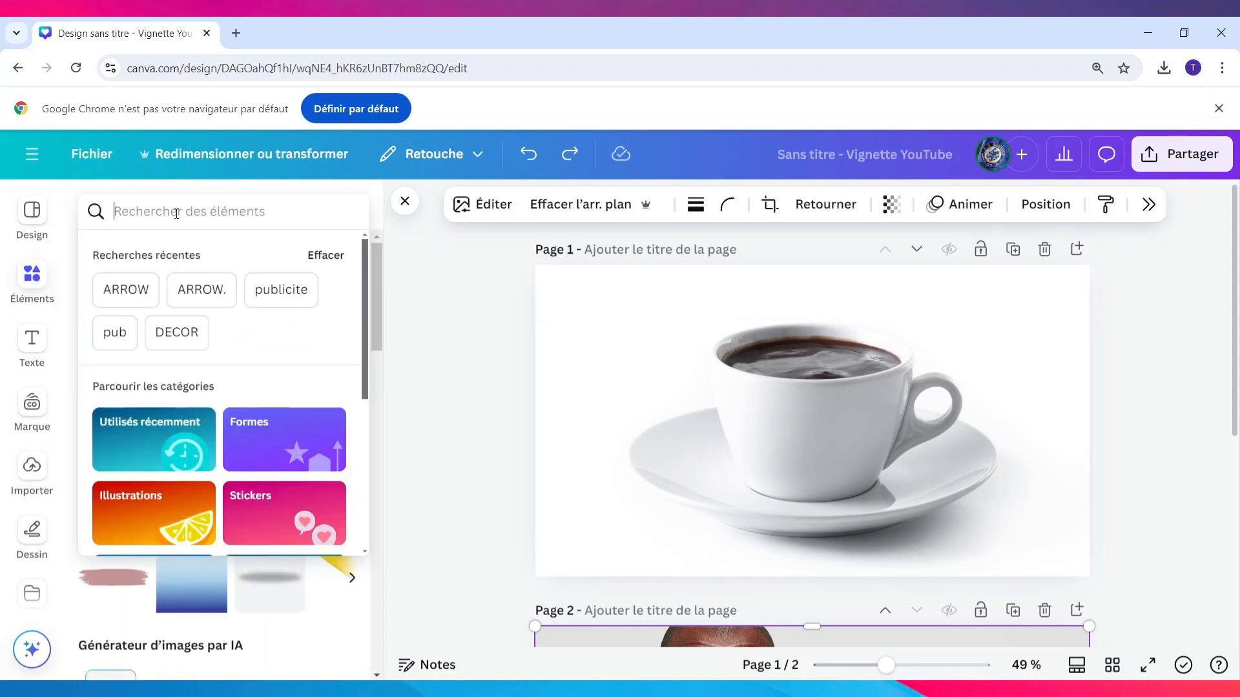
pyautogui.write('degrade')
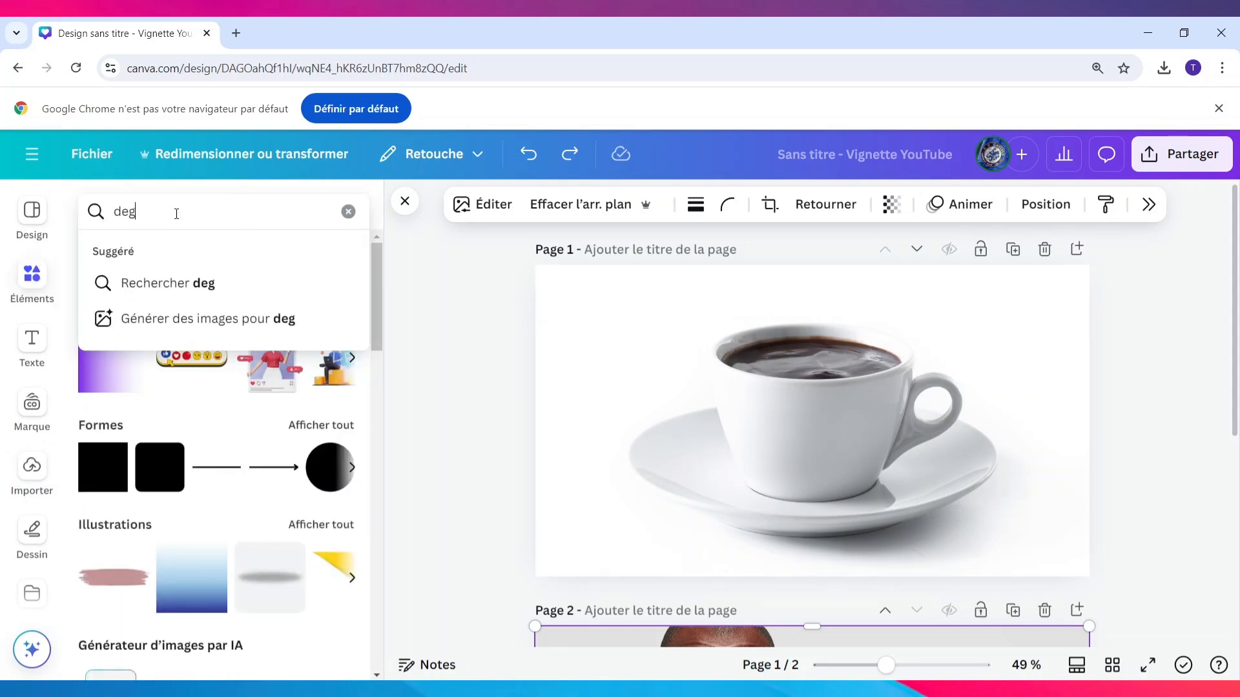
pyautogui.press('Return')
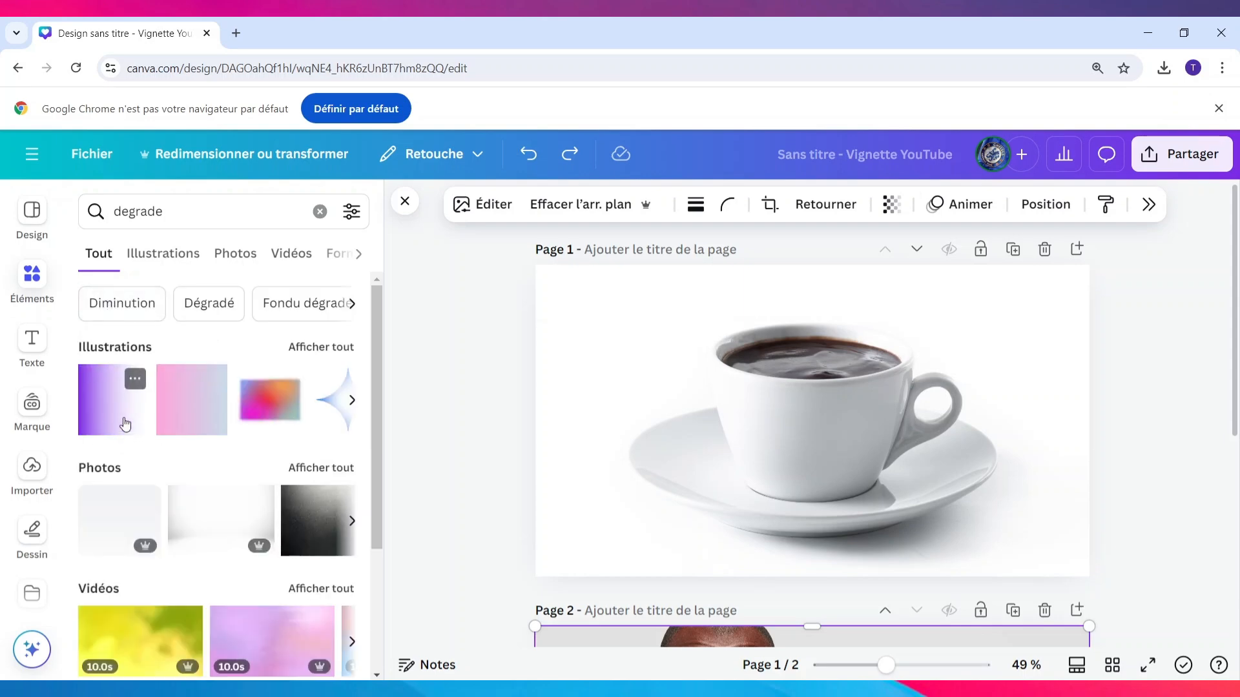
# Add the purple fading gradient illustration to the coffee cup page and recolour it white
pyautogui.click(570, 154)
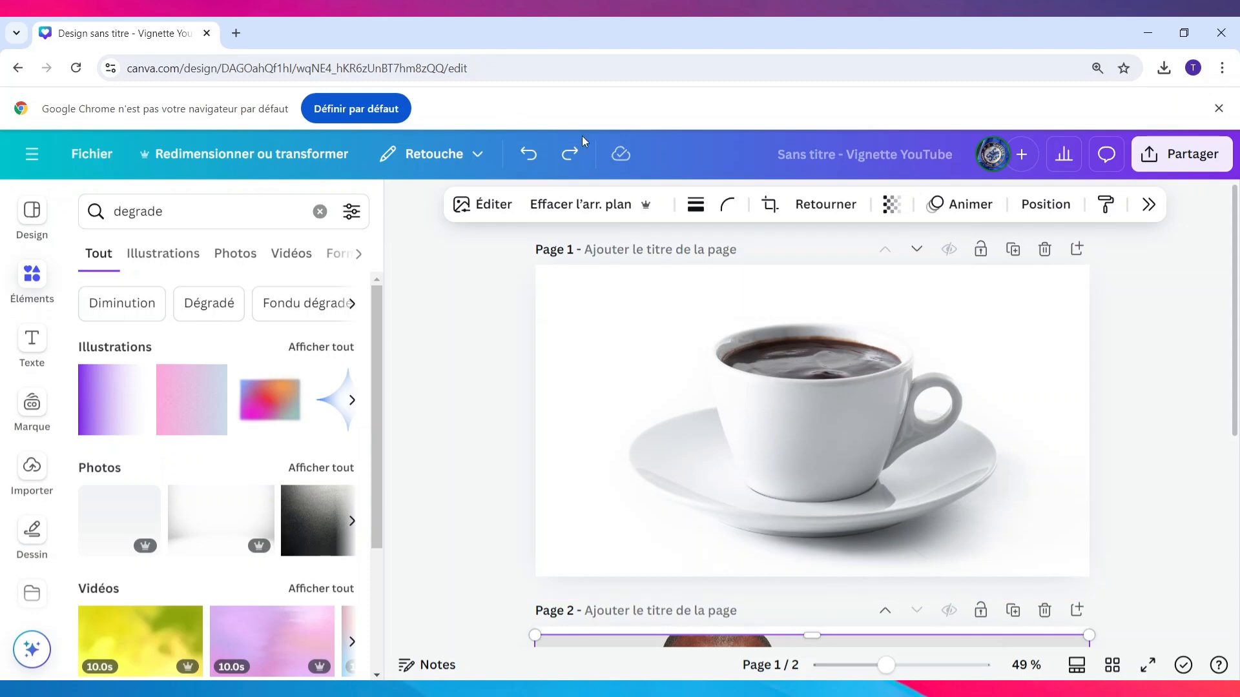
pyautogui.click(569, 154)
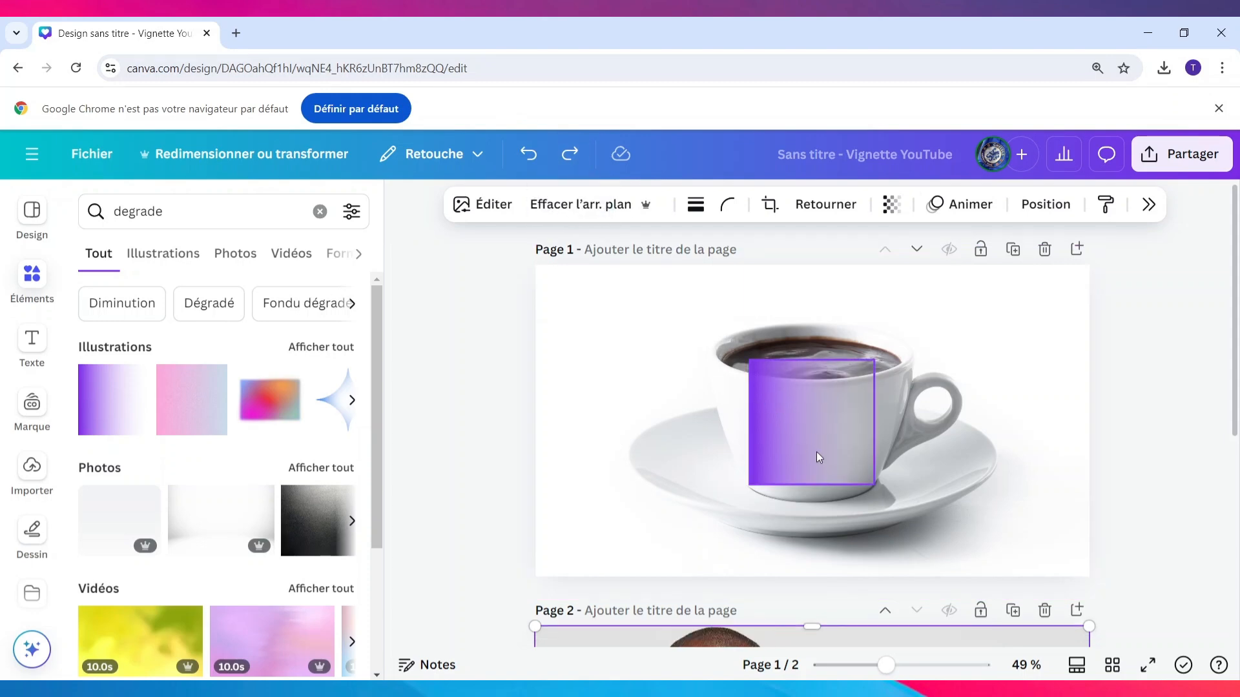
pyautogui.click(565, 153)
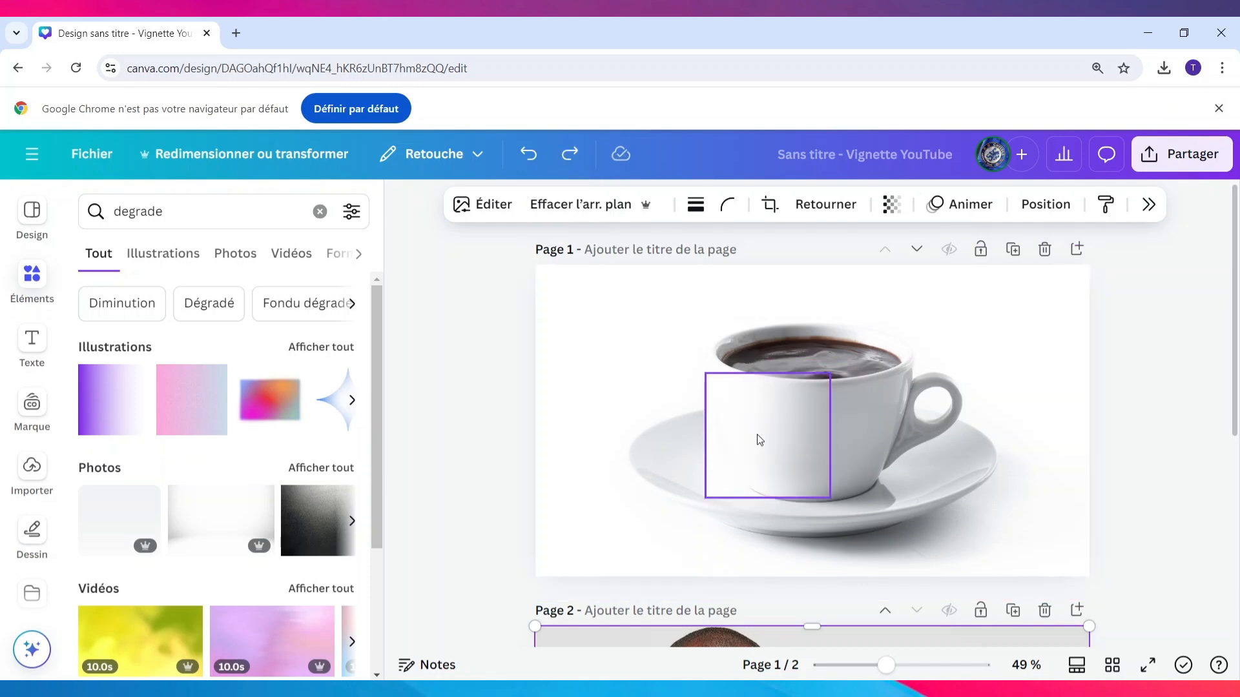
# Enlarge the white gradient to the full height of page 1 and align it with the page's left edge
pyautogui.click(721, 412)
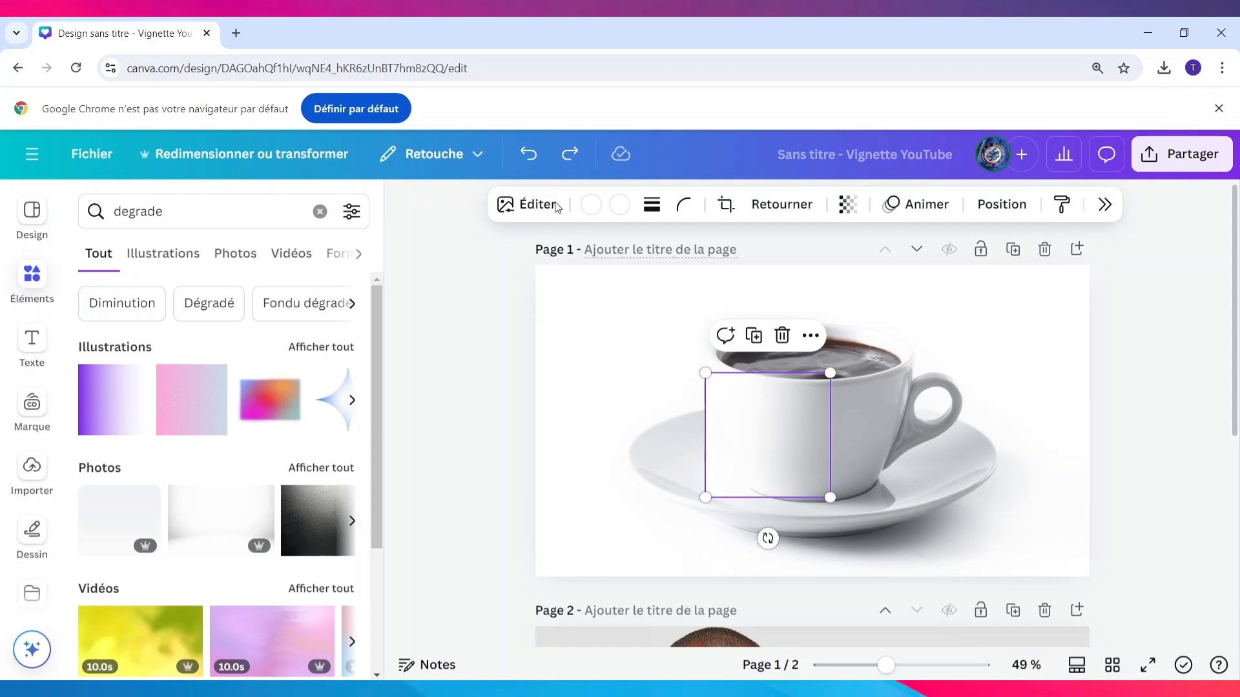
pyautogui.click(668, 497)
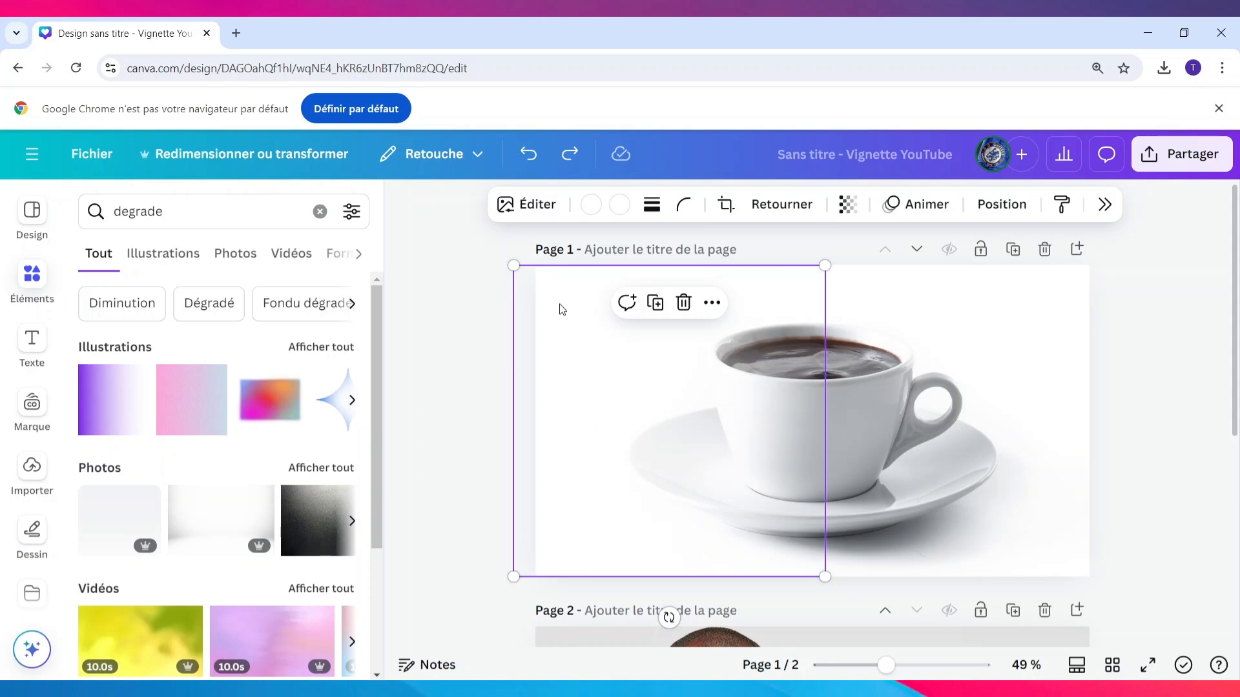
pyautogui.click(578, 159)
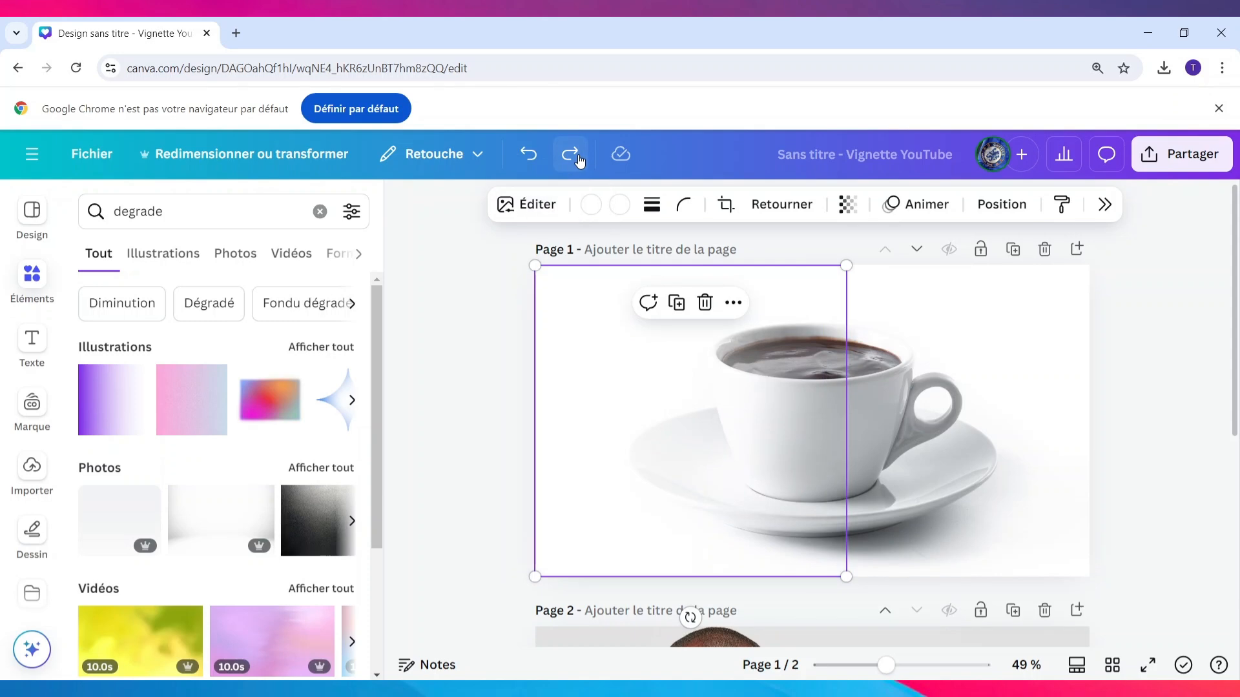
# Duplicate the white gradient directly over itself to strengthen the fade on the coffee cup image
pyautogui.click(579, 159)
pyautogui.click(579, 159)
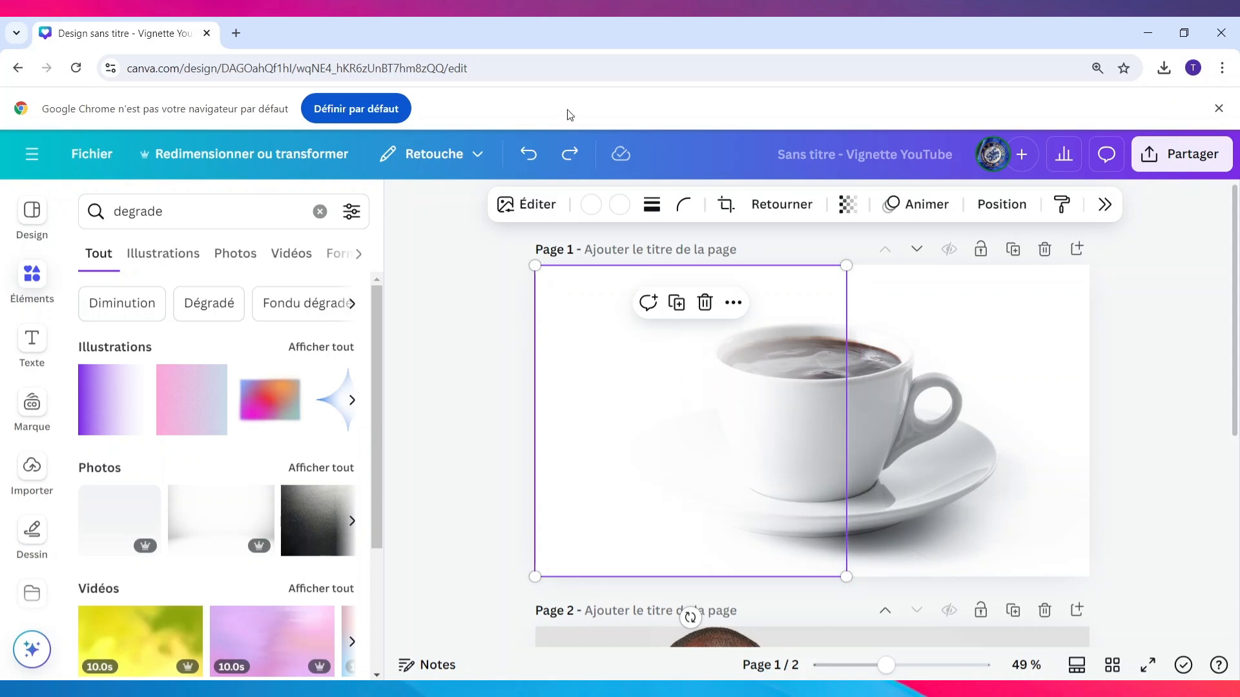
pyautogui.click(565, 162)
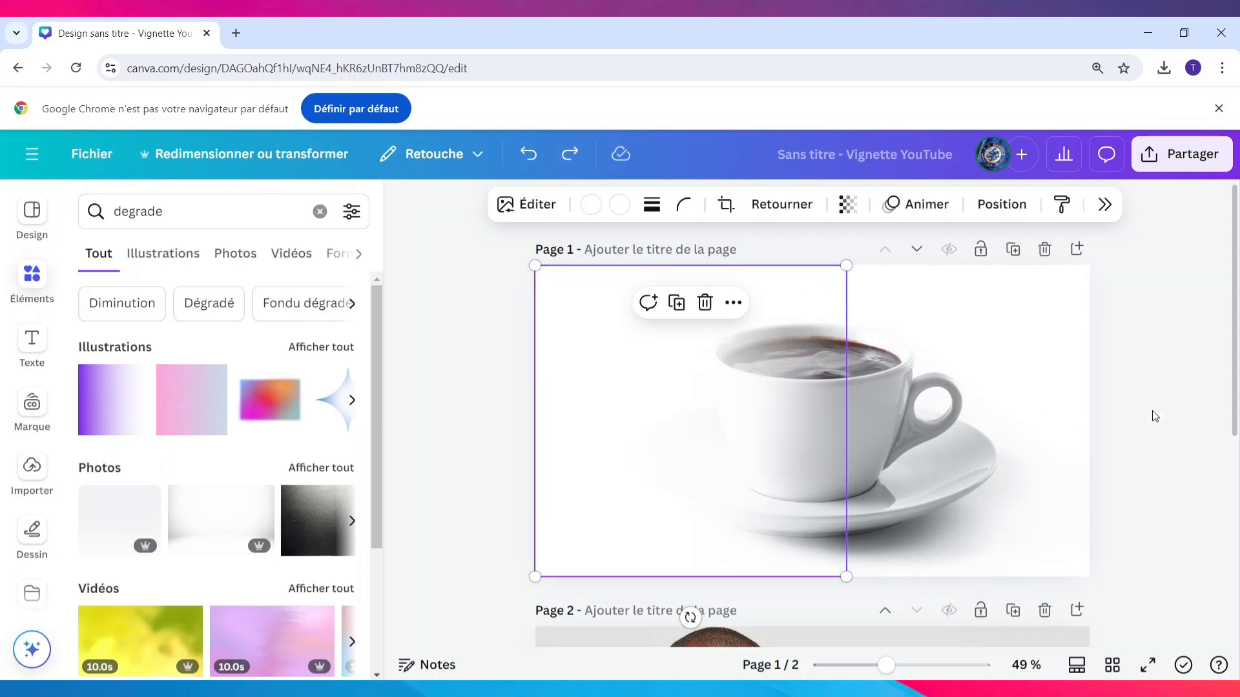
# Copy the stacked white gradients from page 1 onto the left part of the man's photo on page 2
pyautogui.scroll(-5, 1151, 415)
pyautogui.scroll(4, 1151, 416)
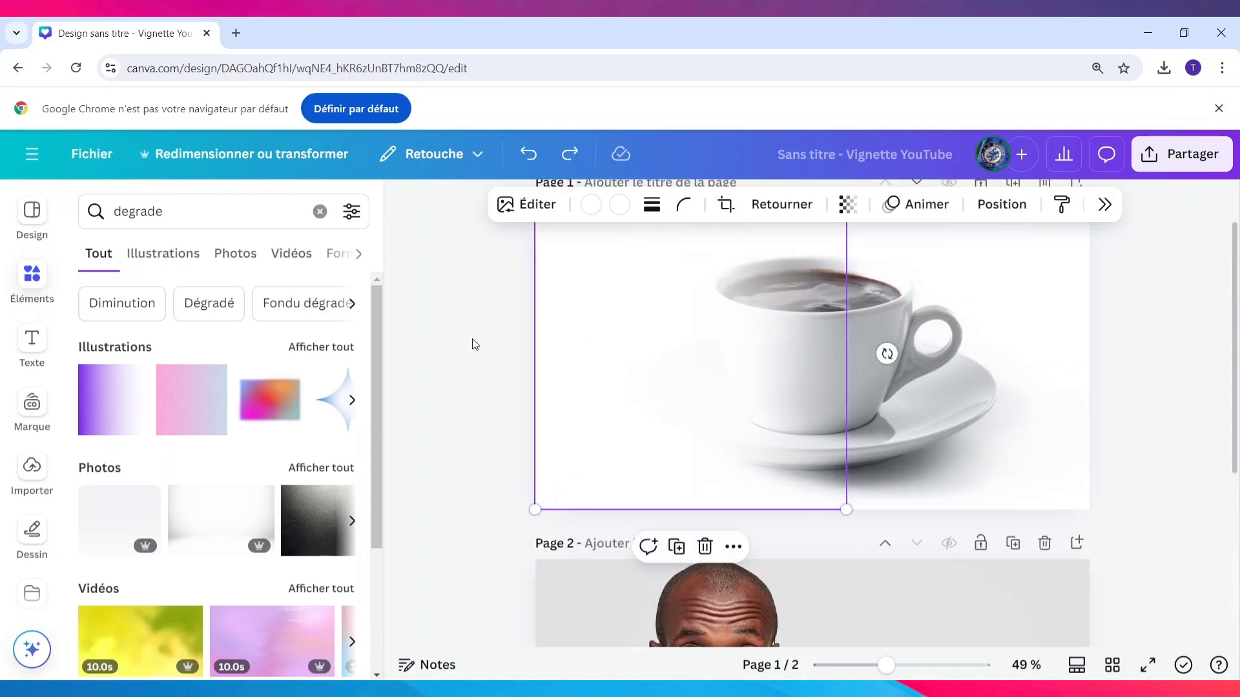
pyautogui.moveTo(477, 310); pyautogui.dragTo(617, 364)
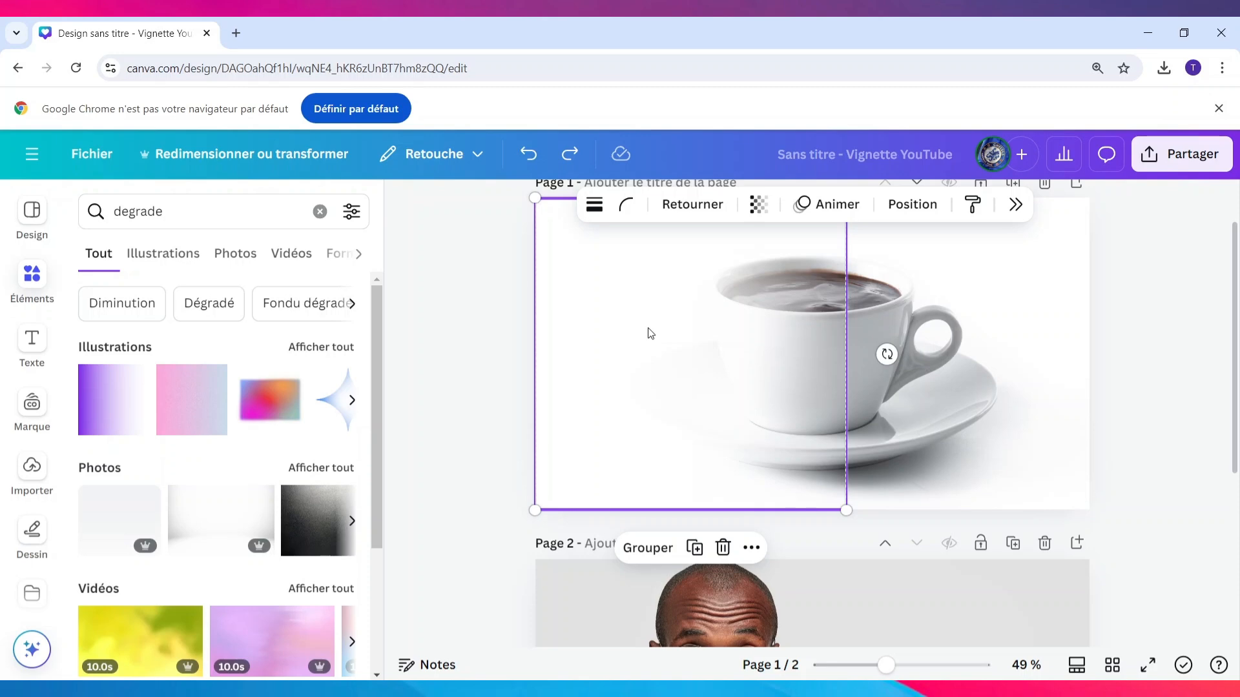
pyautogui.scroll(-5, 650, 334)
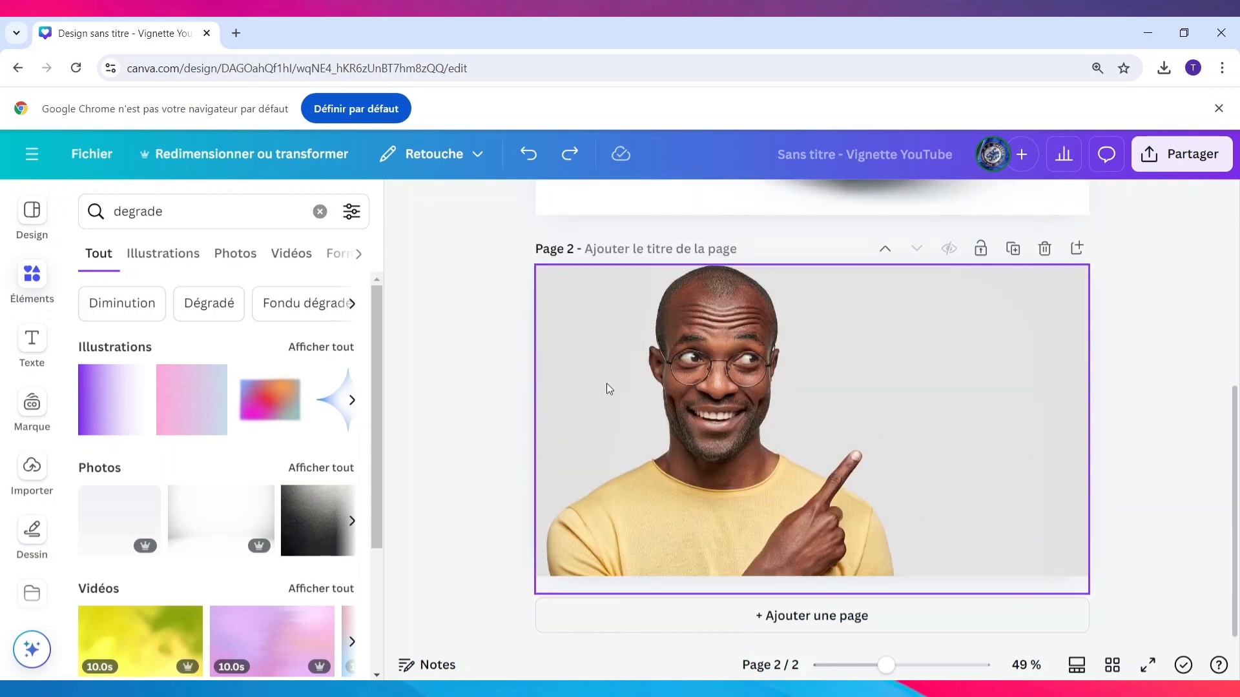
pyautogui.click(568, 157)
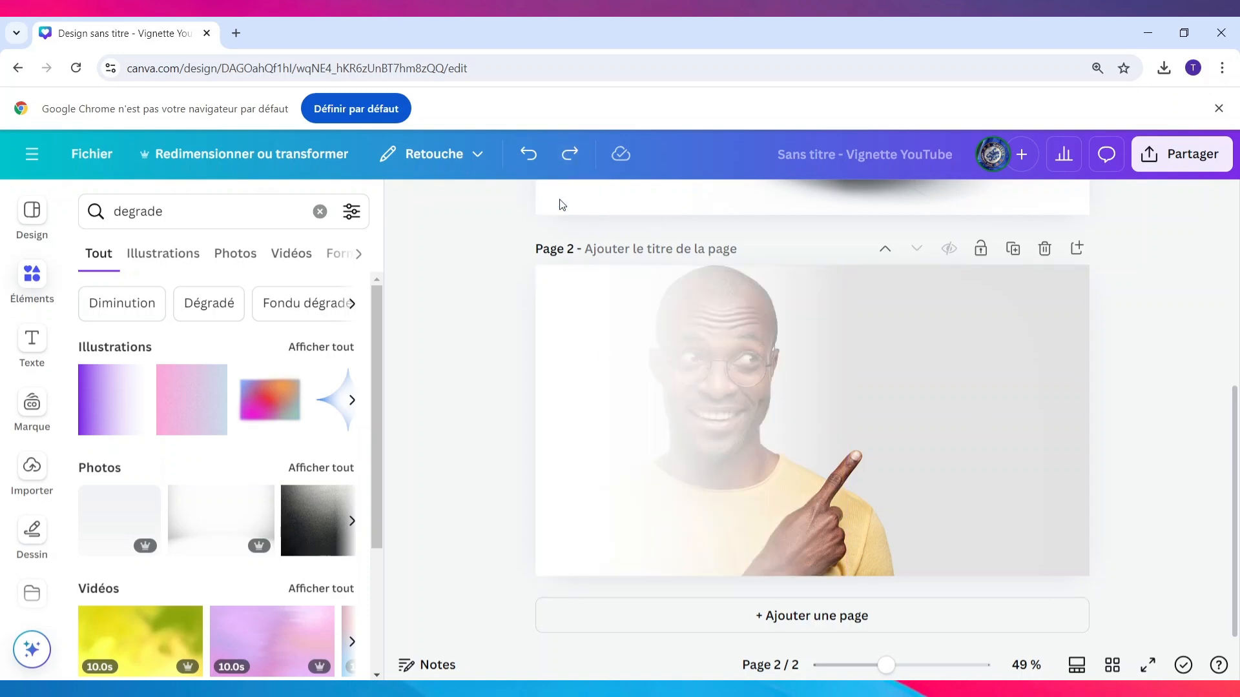
# Rotate the stacked gradients on page 2 by 180° and move them to the photo's right edge
pyautogui.click(694, 442)
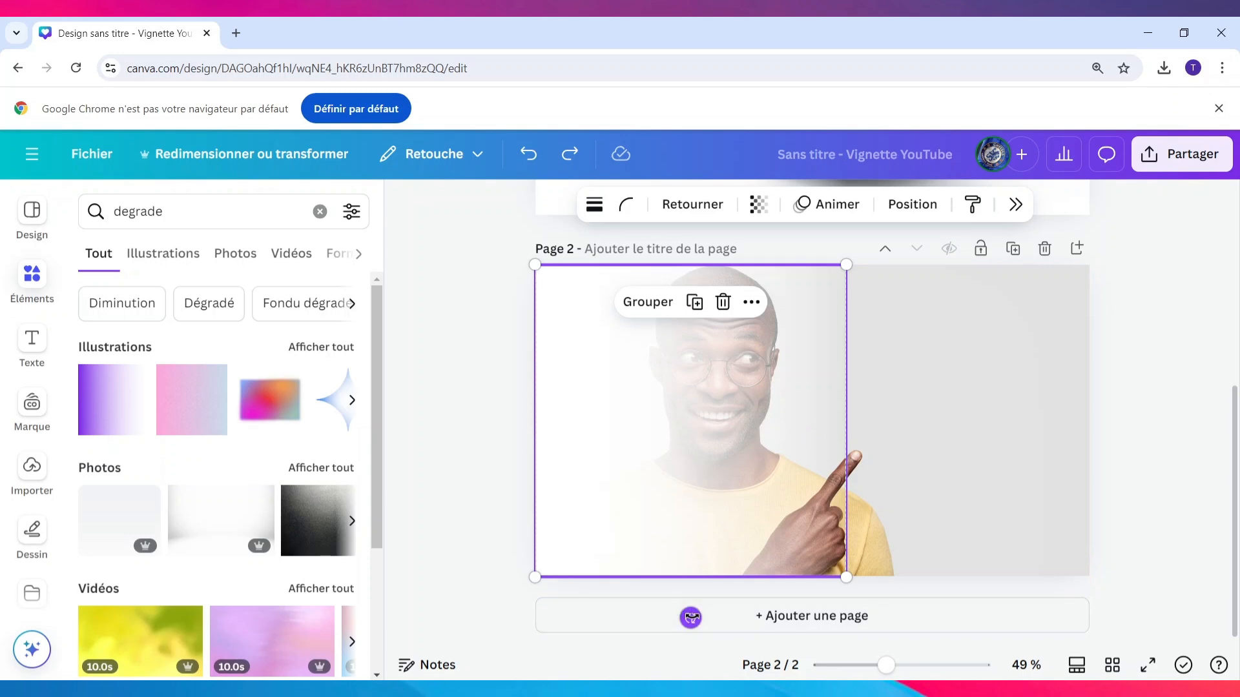
pyautogui.moveTo(689, 614); pyautogui.dragTo(691, 302)
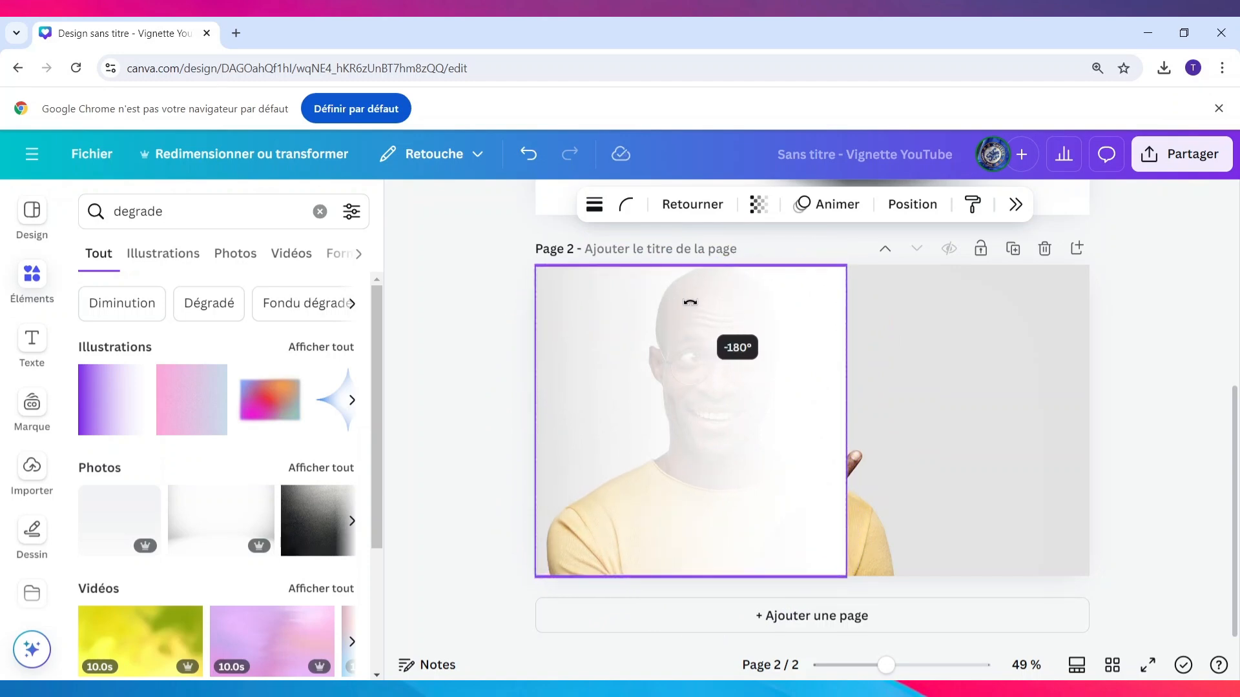
pyautogui.moveTo(690, 302); pyautogui.dragTo(690, 302)
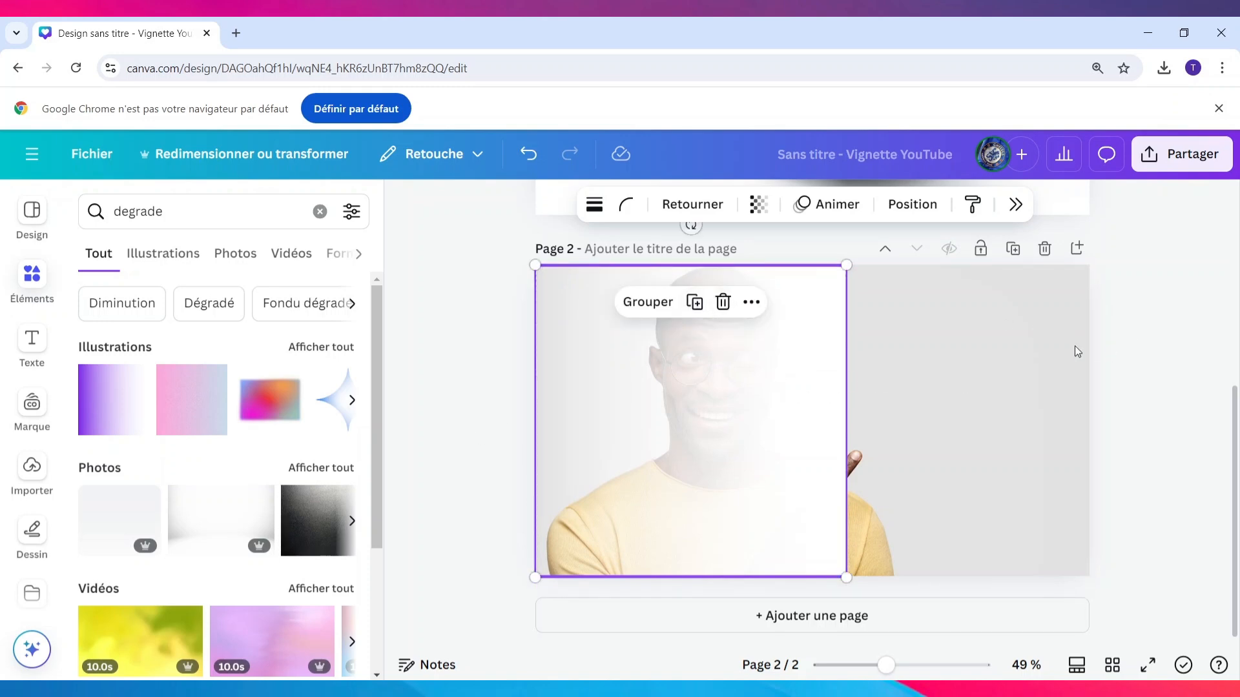
pyautogui.moveTo(766, 410); pyautogui.dragTo(998, 415)
pyautogui.click(475, 415)
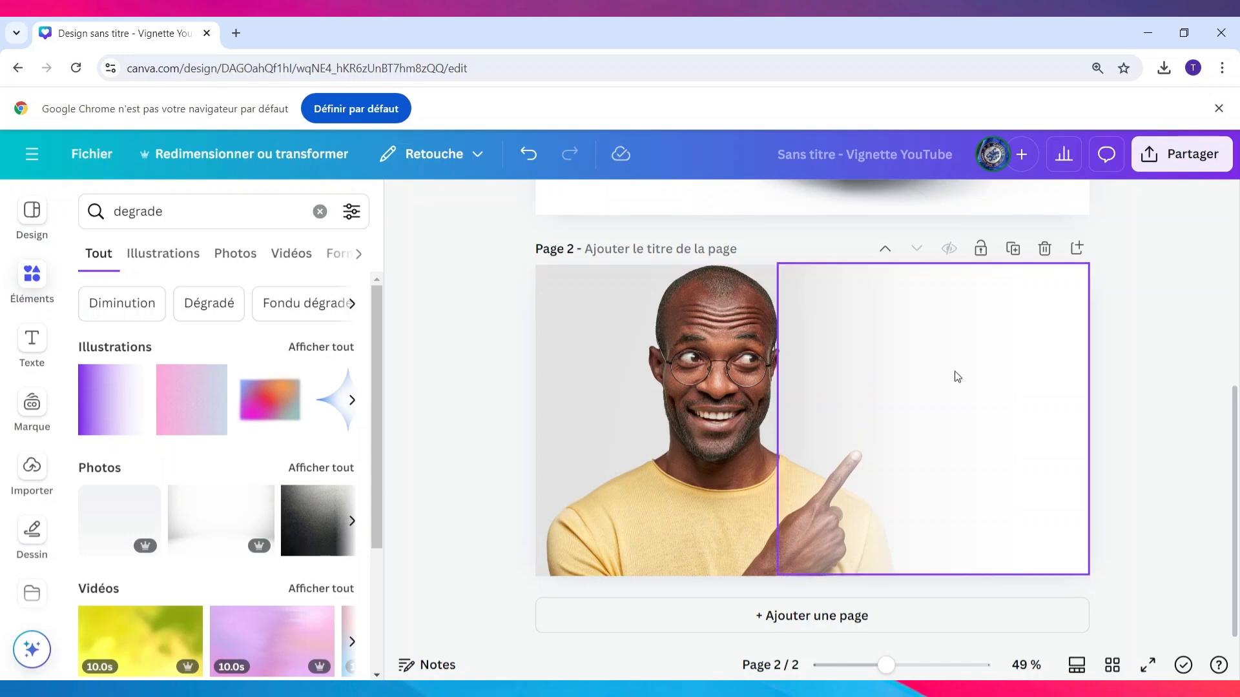
# Examine the PNG download settings for the design and check the recent downloads history
pyautogui.scroll(5, 955, 372)
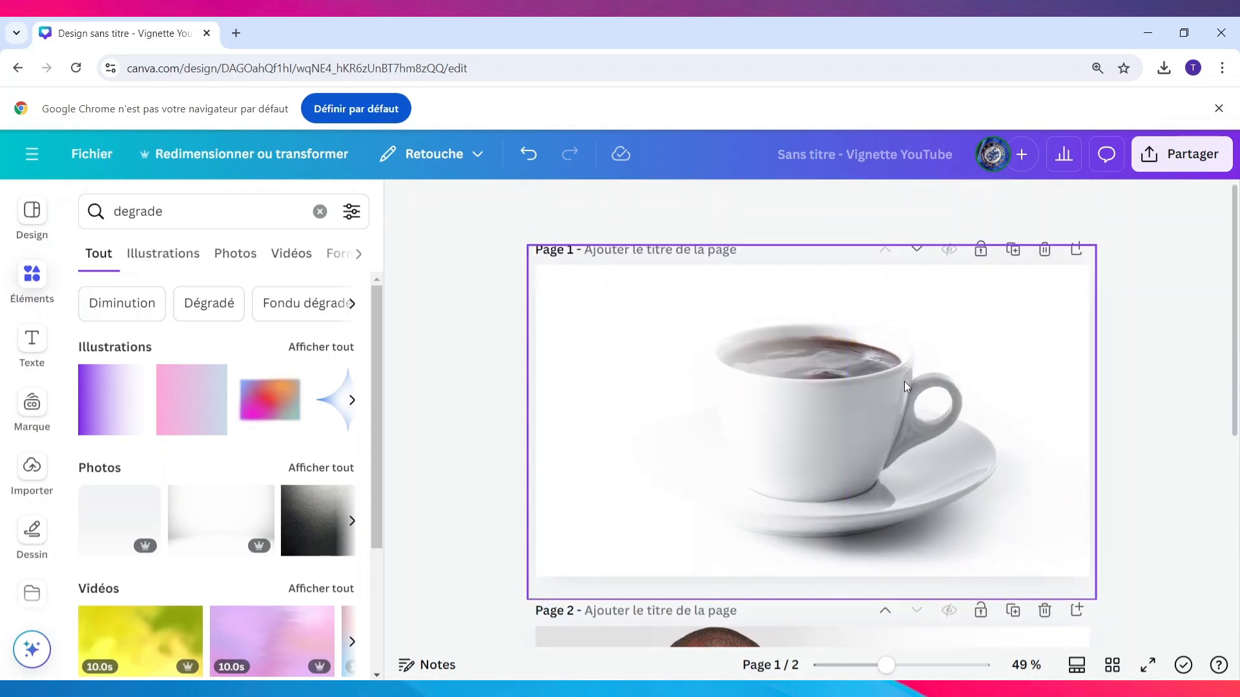
pyautogui.click(1003, 323)
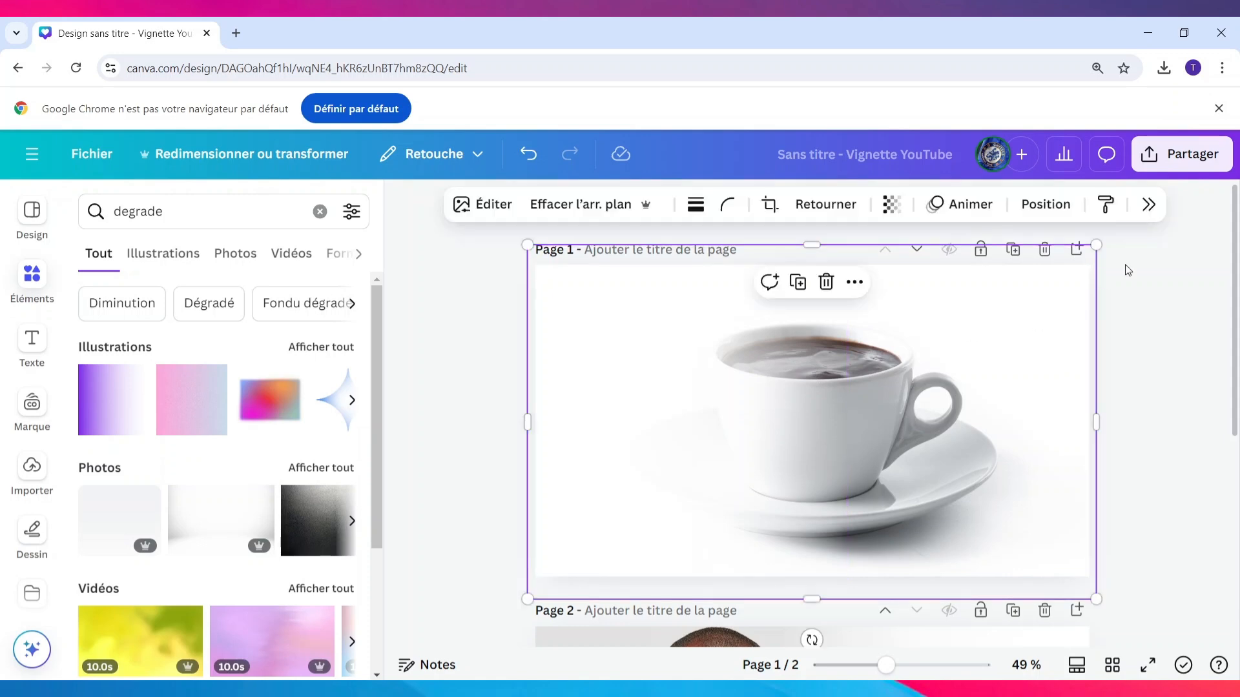
pyautogui.click(1191, 153)
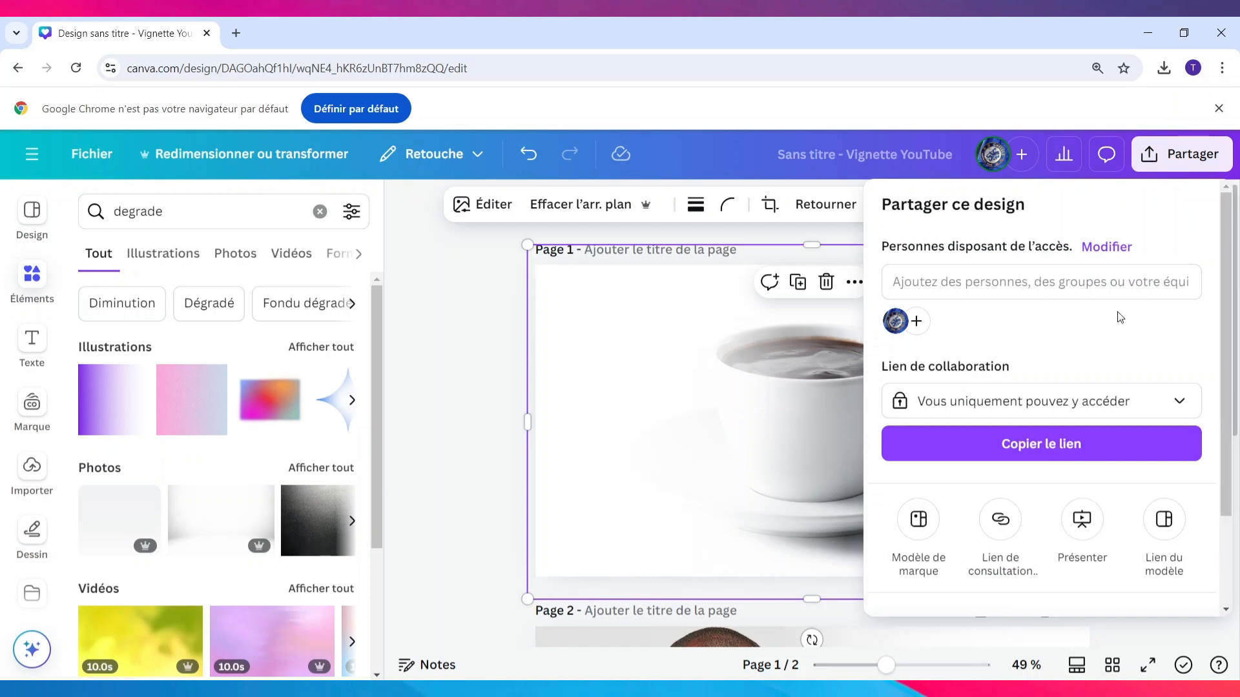
pyautogui.scroll(-2, 1080, 556)
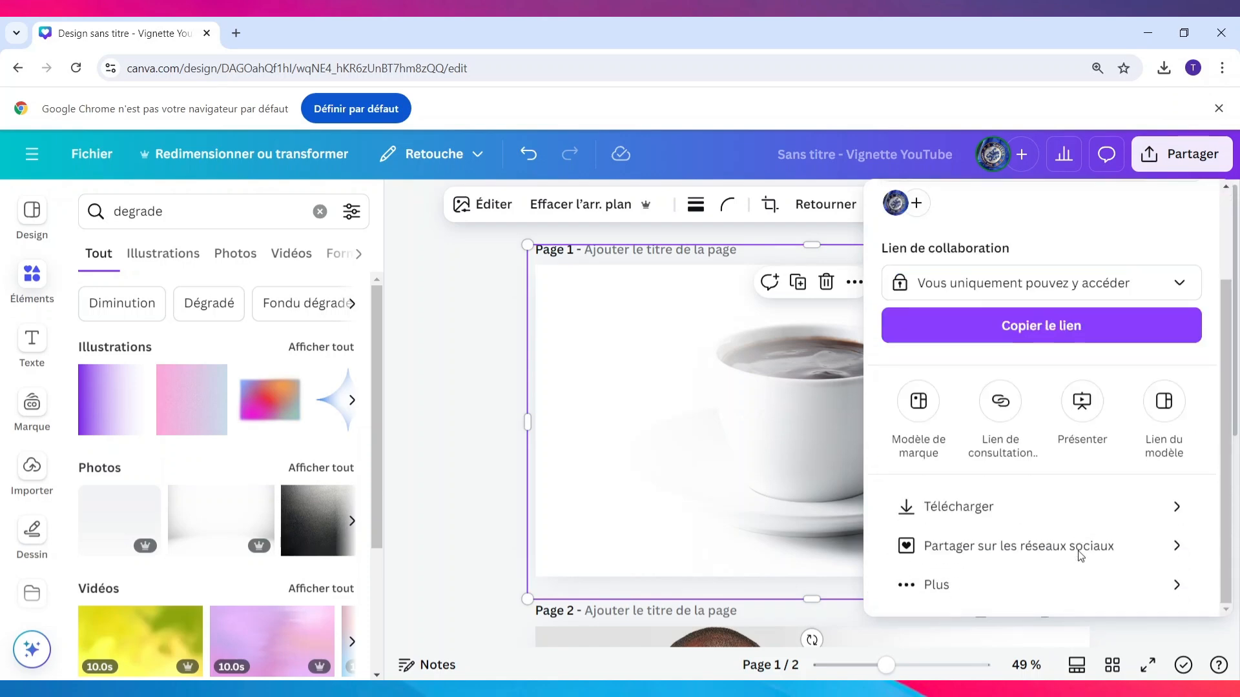
pyautogui.click(956, 506)
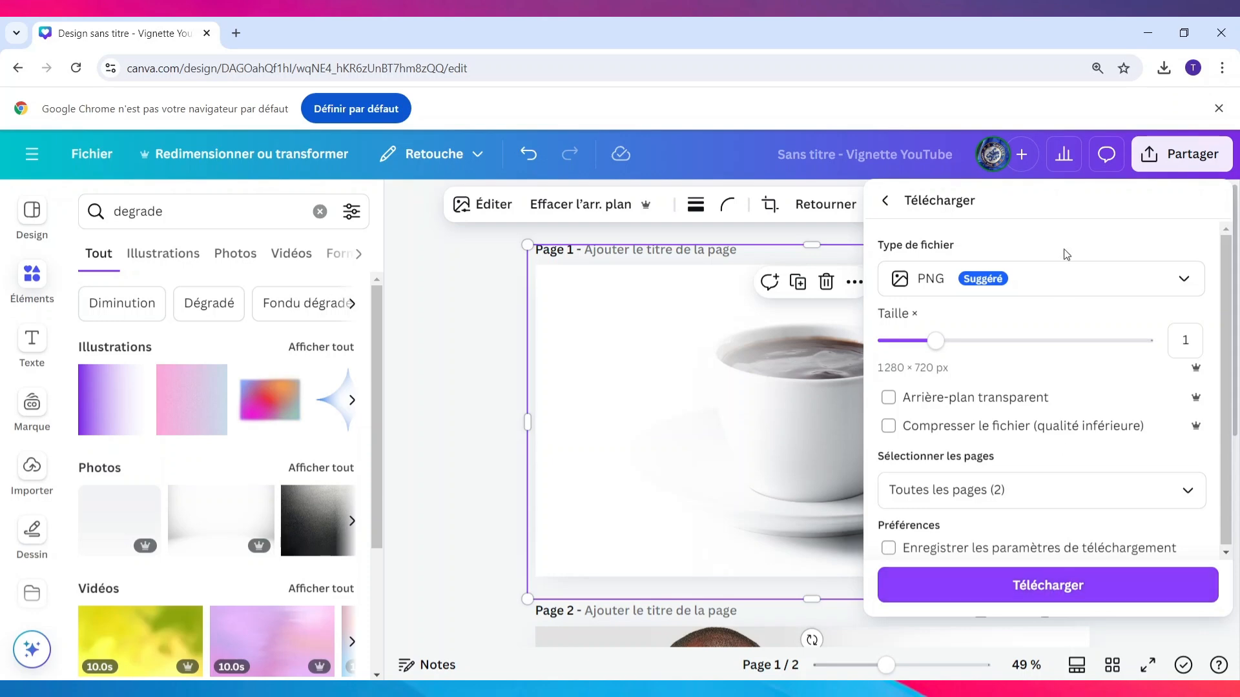
pyautogui.click(1160, 69)
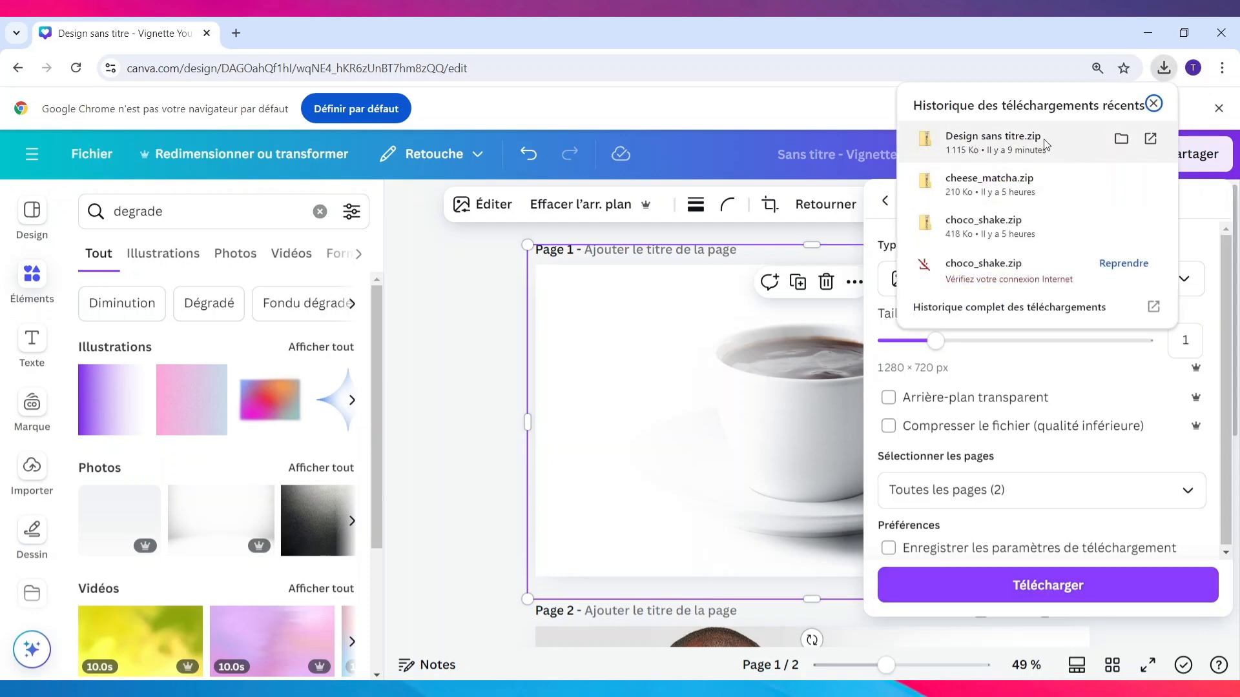
pyautogui.click(460, 288)
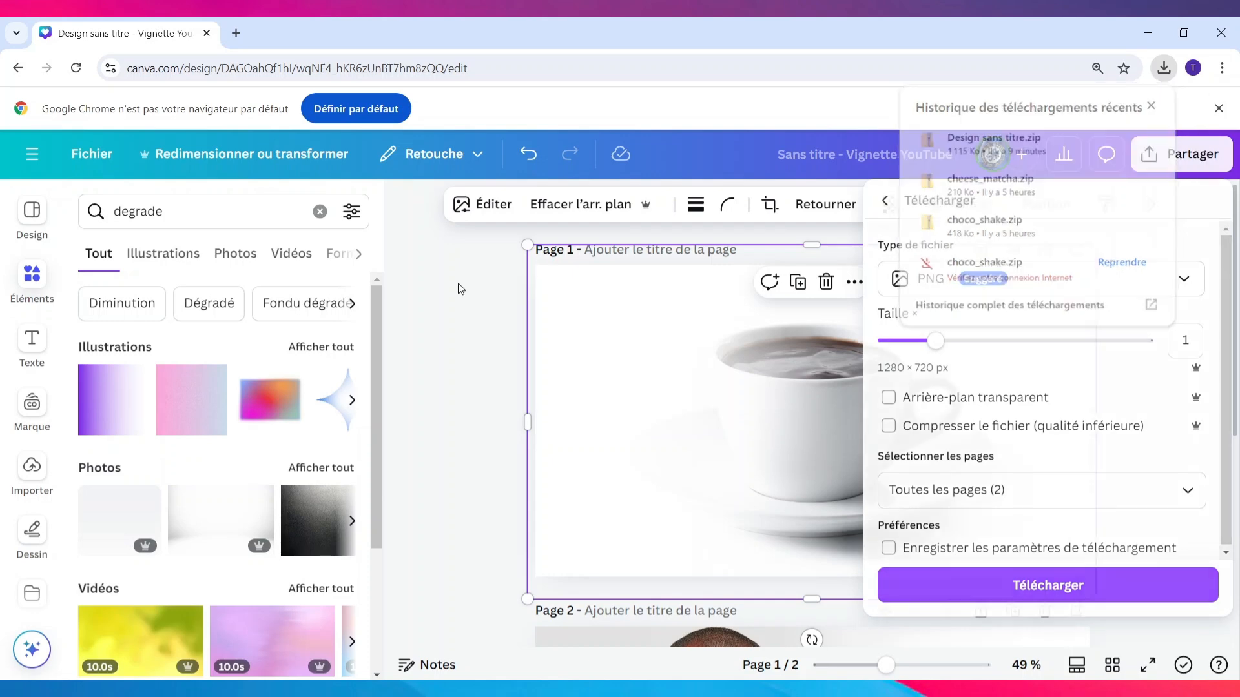
# Try to import the PNG file 1 from the Téléchargements folder into the uploaded images
pyautogui.click(30, 467)
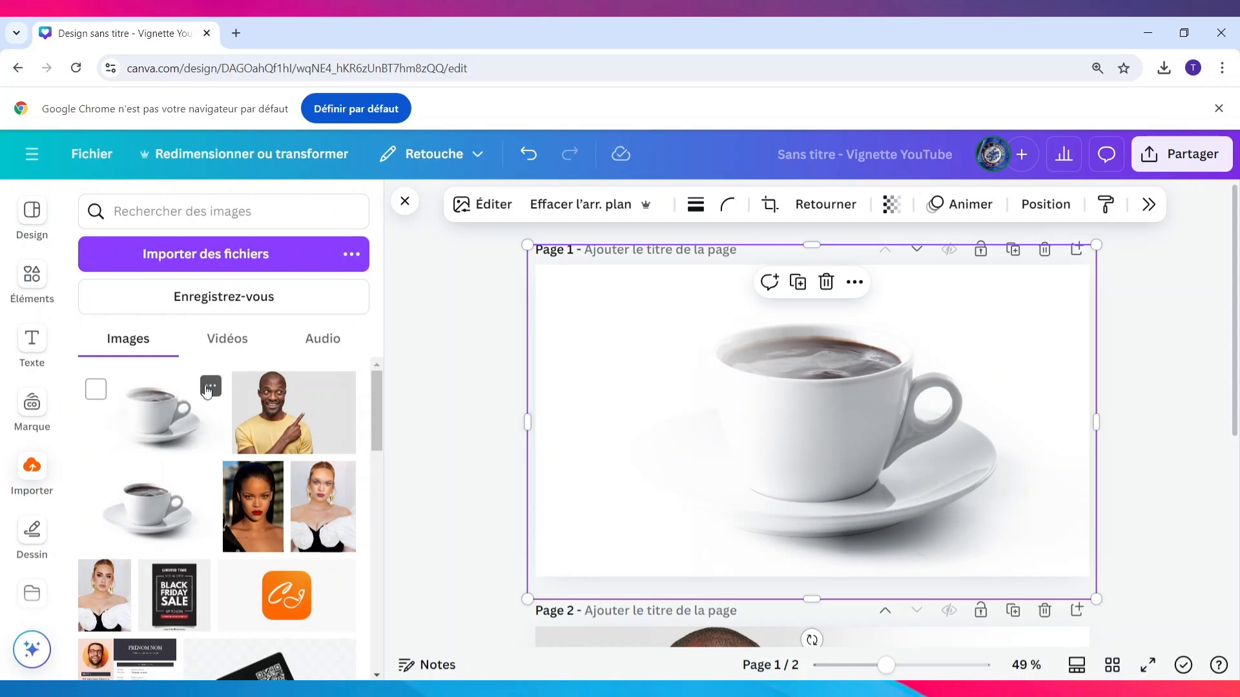
pyautogui.click(244, 272)
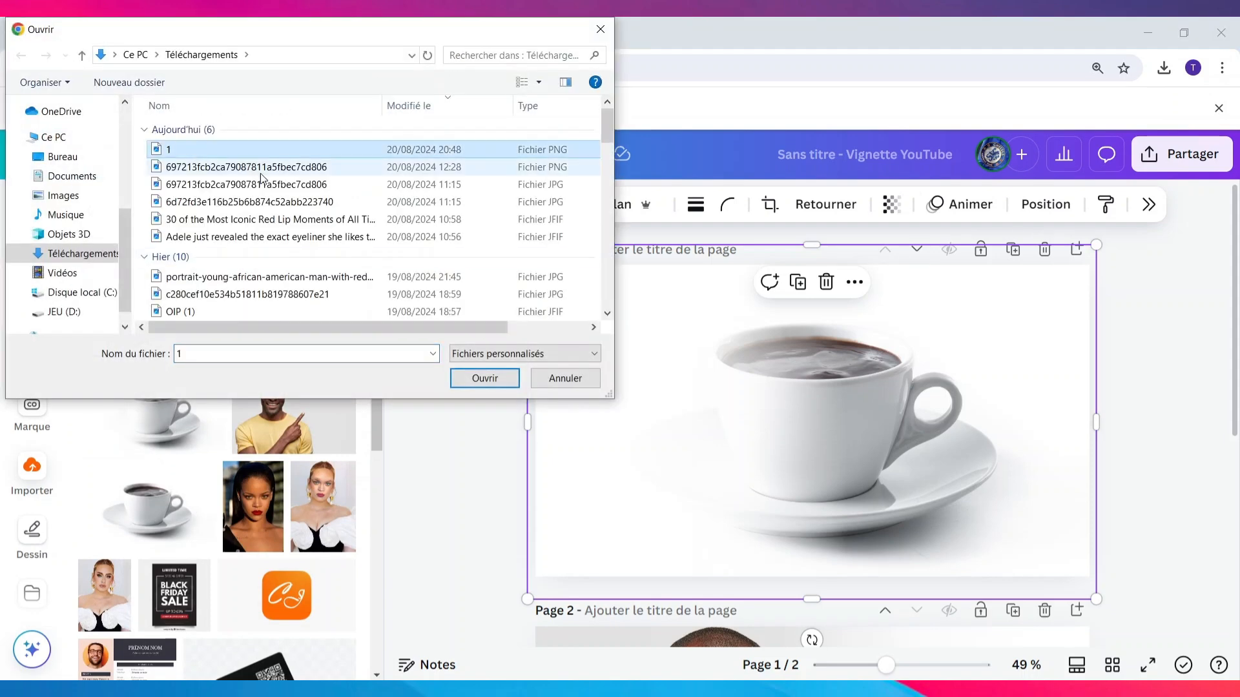
pyautogui.click(485, 378)
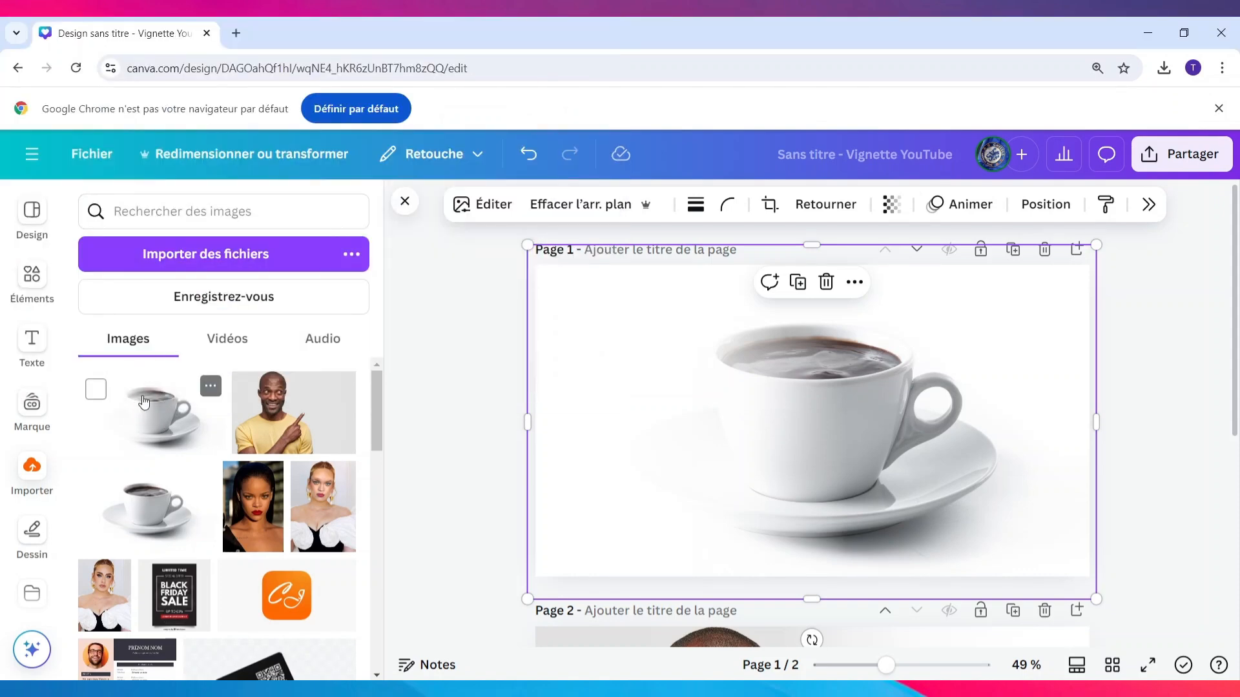
# Insert the uploaded faded coffee cup image on page 2 and enlarge it to fill the whole page
pyautogui.scroll(-5, 415, 398)
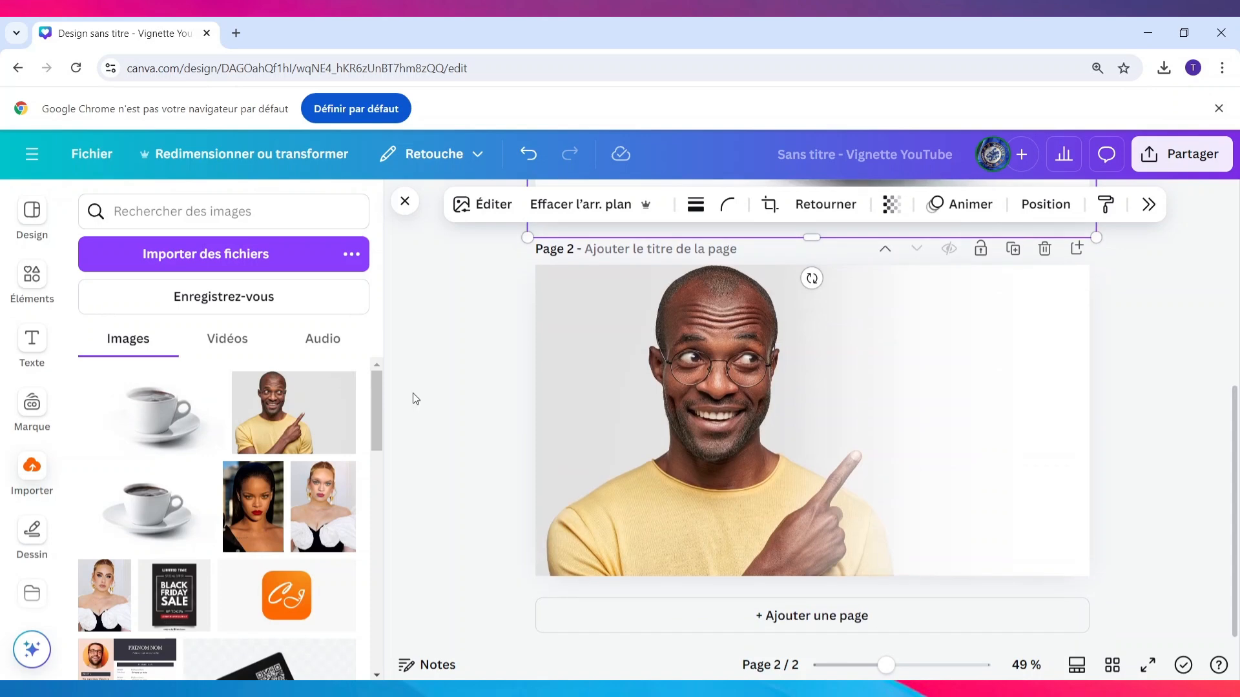
pyautogui.click(116, 418)
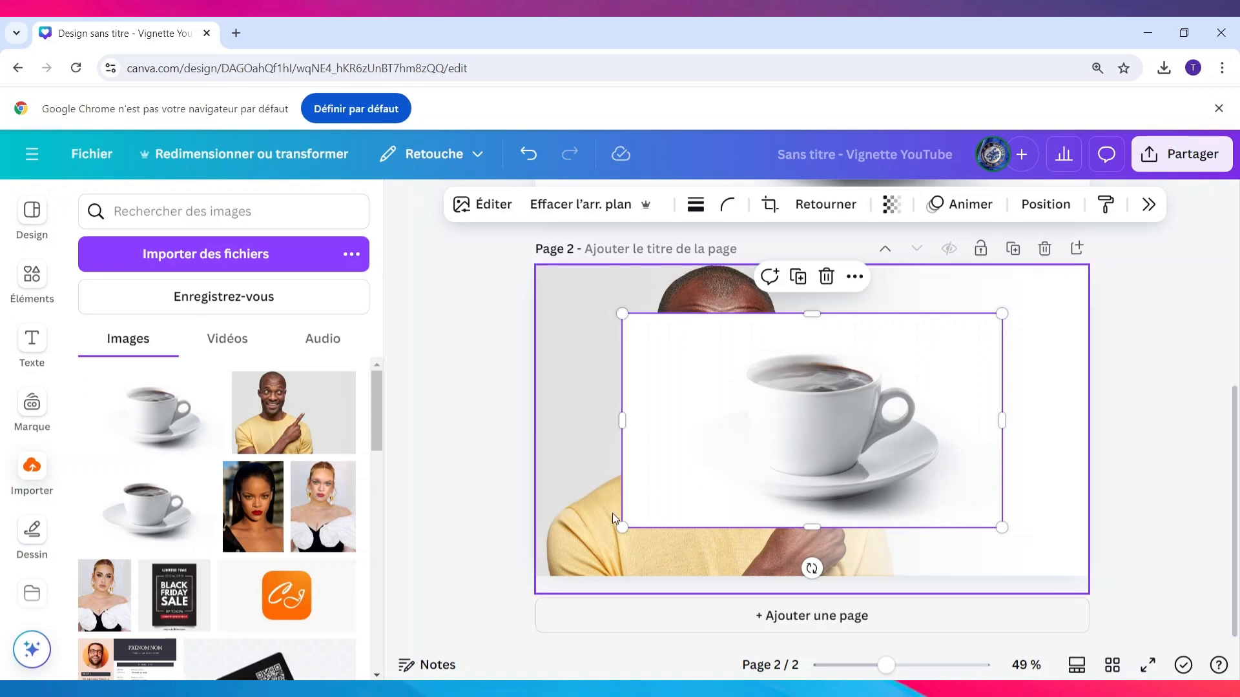
pyautogui.moveTo(623, 524); pyautogui.dragTo(537, 574)
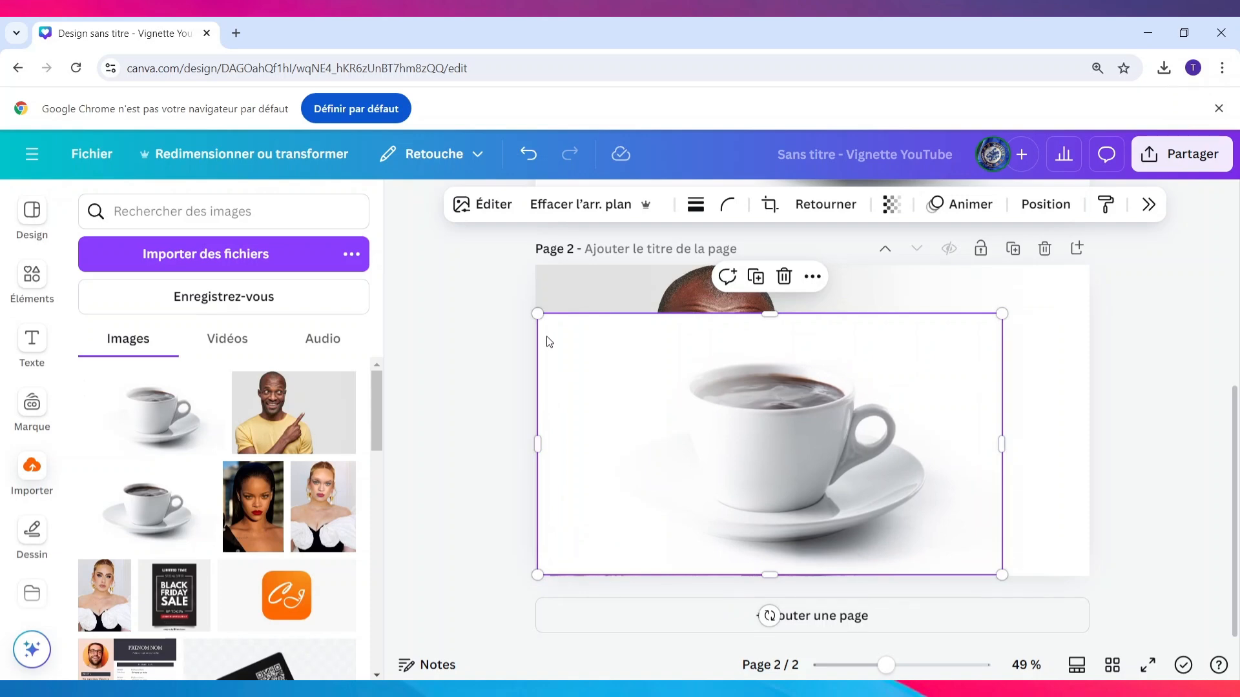
pyautogui.moveTo(537, 313); pyautogui.dragTo(481, 279)
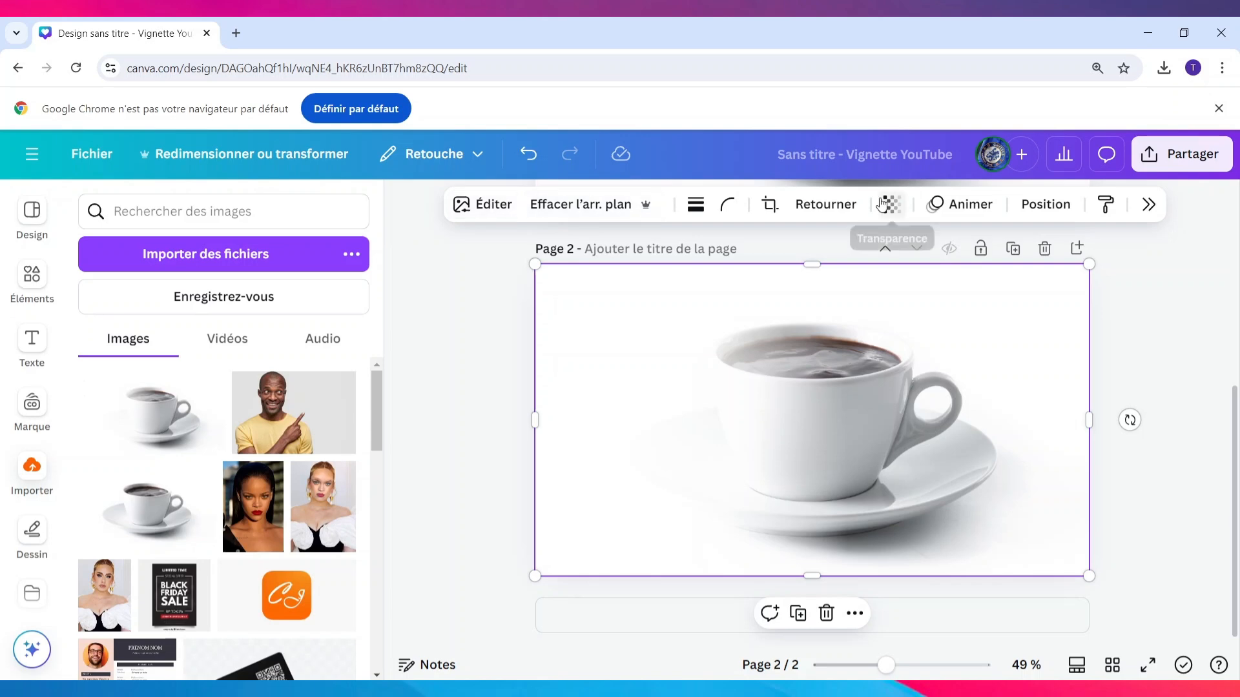
# Set the transparency of the coffee cup image on page 2 to 54 so it blends with the man's photo
pyautogui.click(1149, 206)
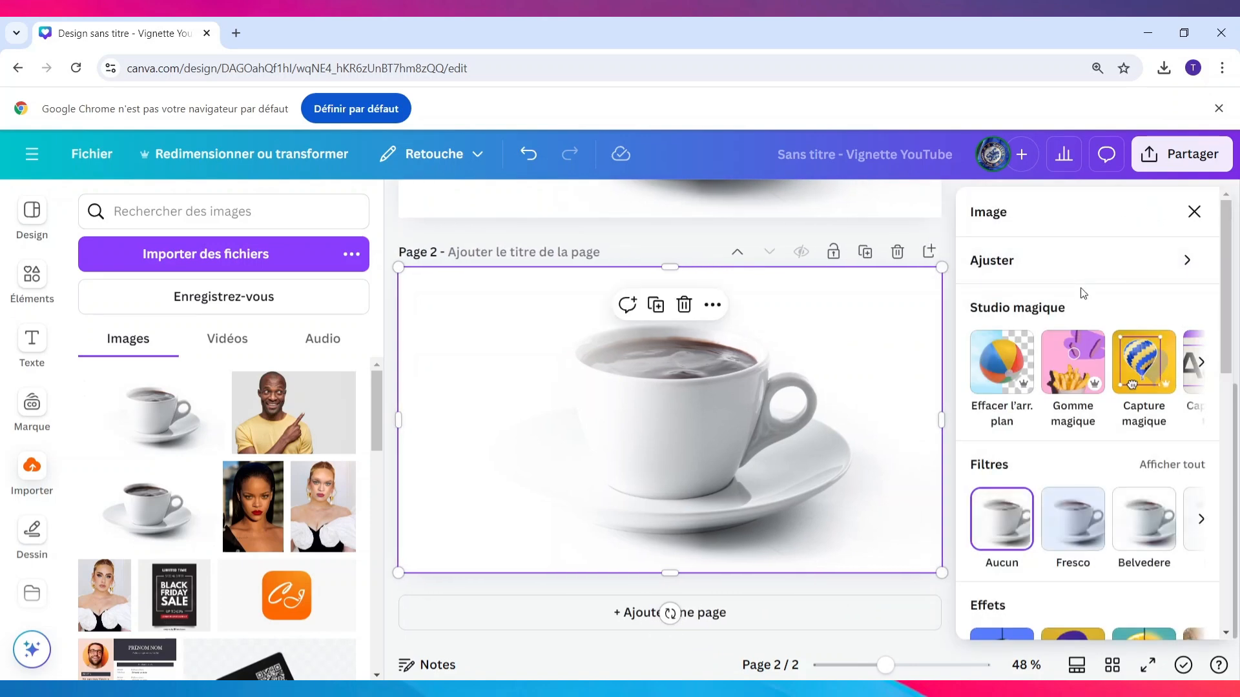
pyautogui.scroll(-10, 1079, 291)
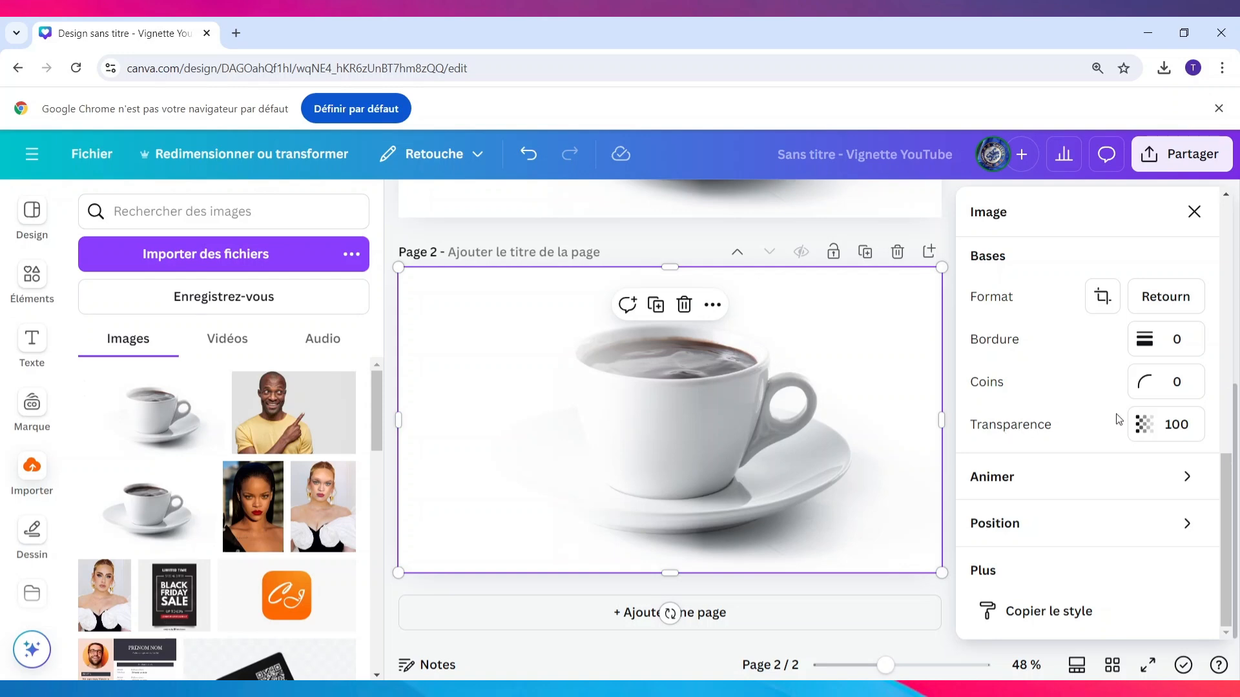
pyautogui.click(1156, 424)
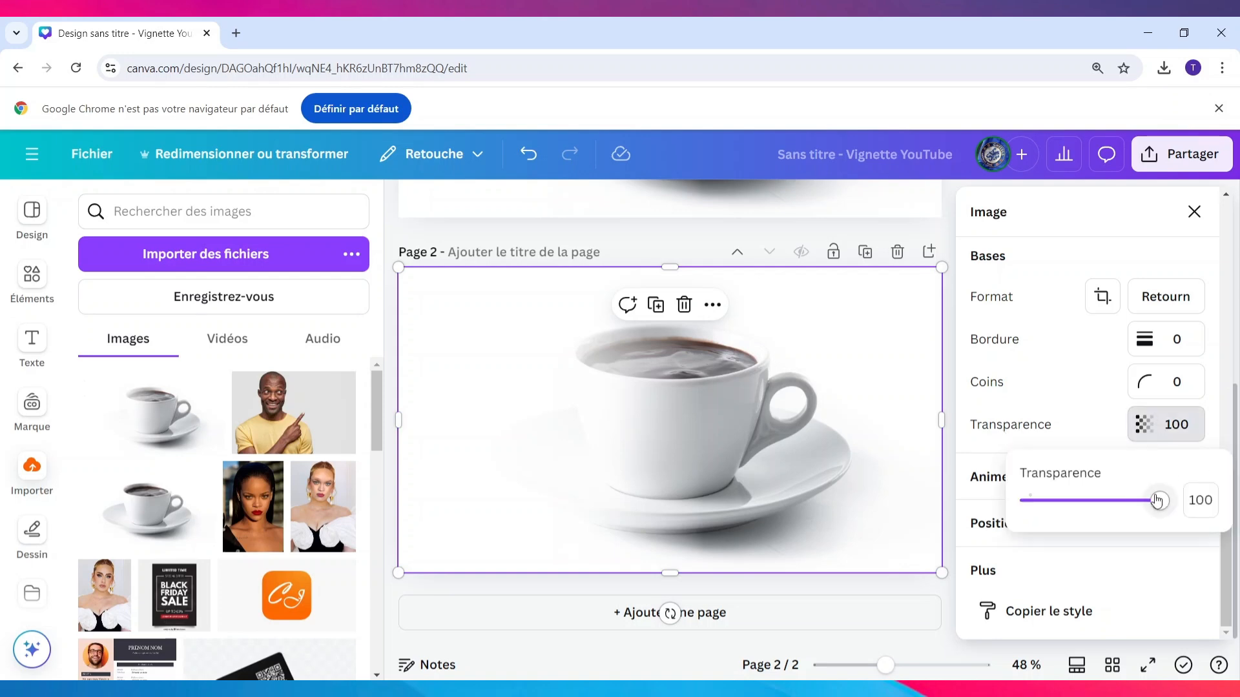
pyautogui.moveTo(1159, 502); pyautogui.dragTo(1091, 500)
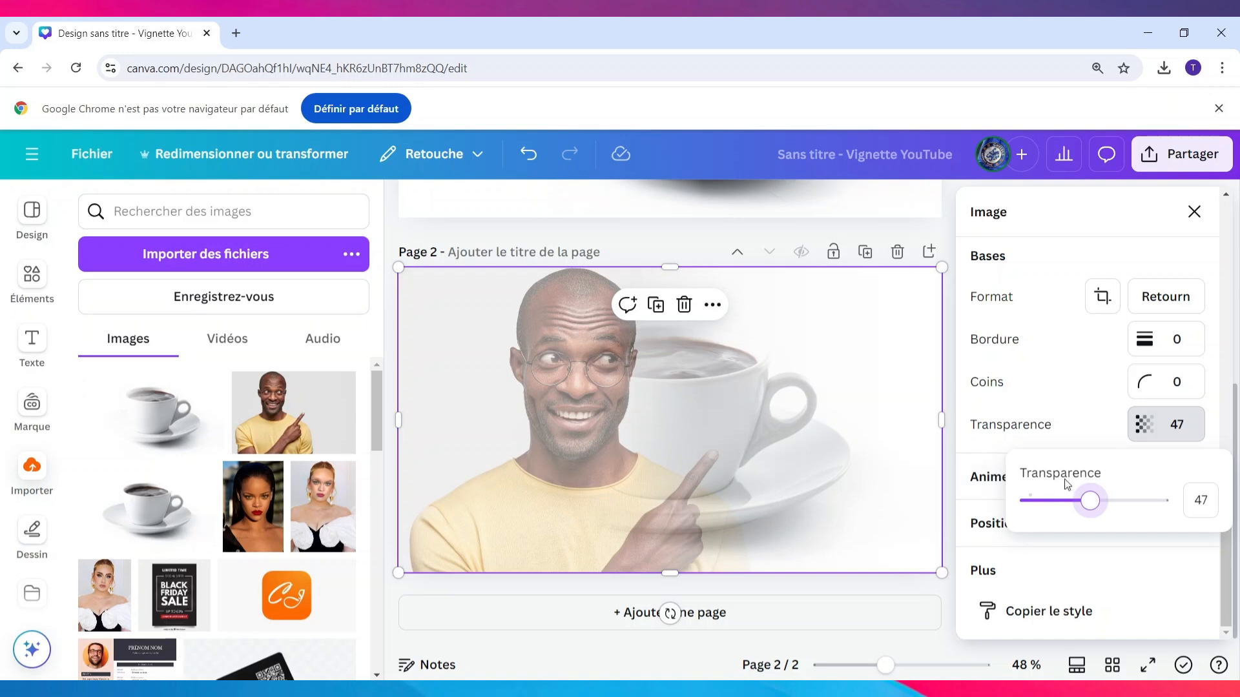
pyautogui.moveTo(1096, 508); pyautogui.dragTo(1101, 508)
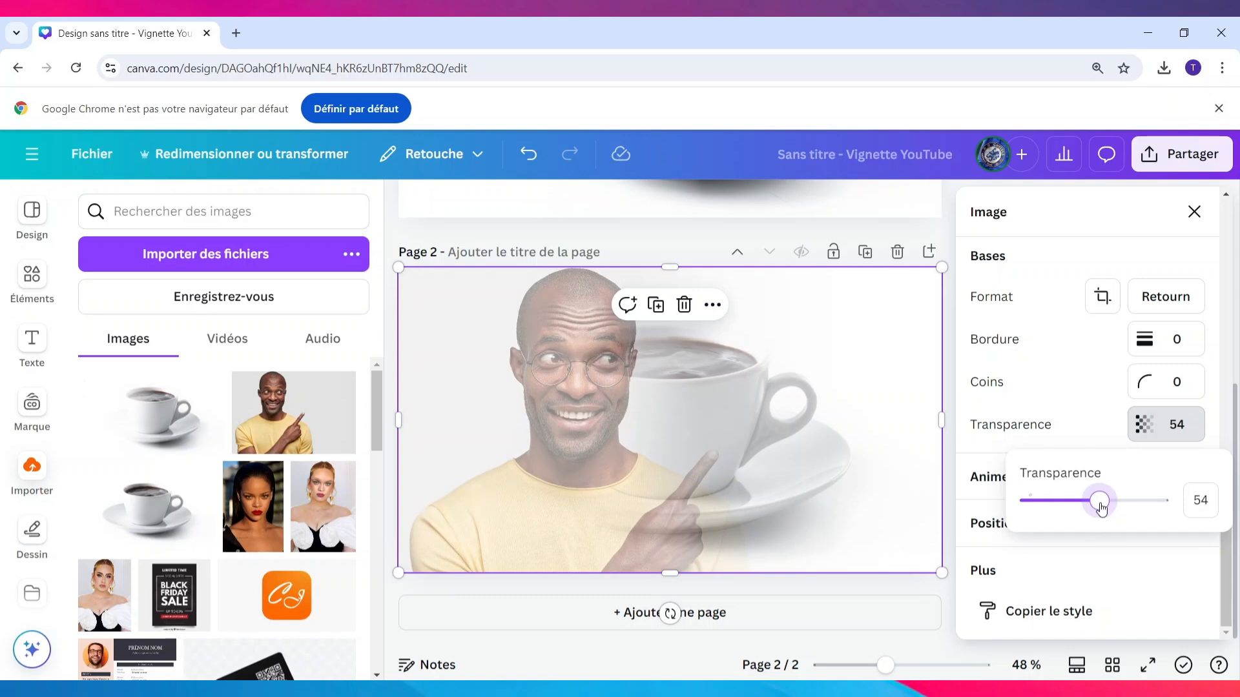
pyautogui.click(1093, 352)
# Download the blended page 2 as a PNG image at 1280 × 720 px
pyautogui.click(1191, 153)
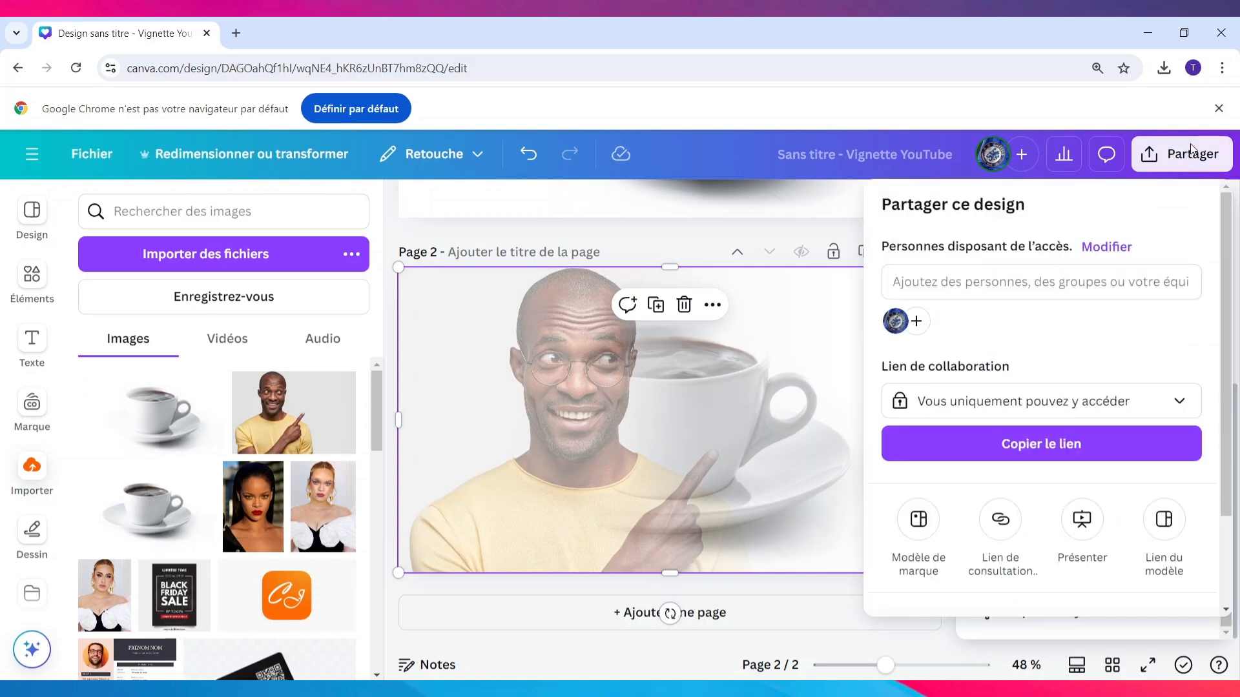
pyautogui.scroll(-2, 1059, 552)
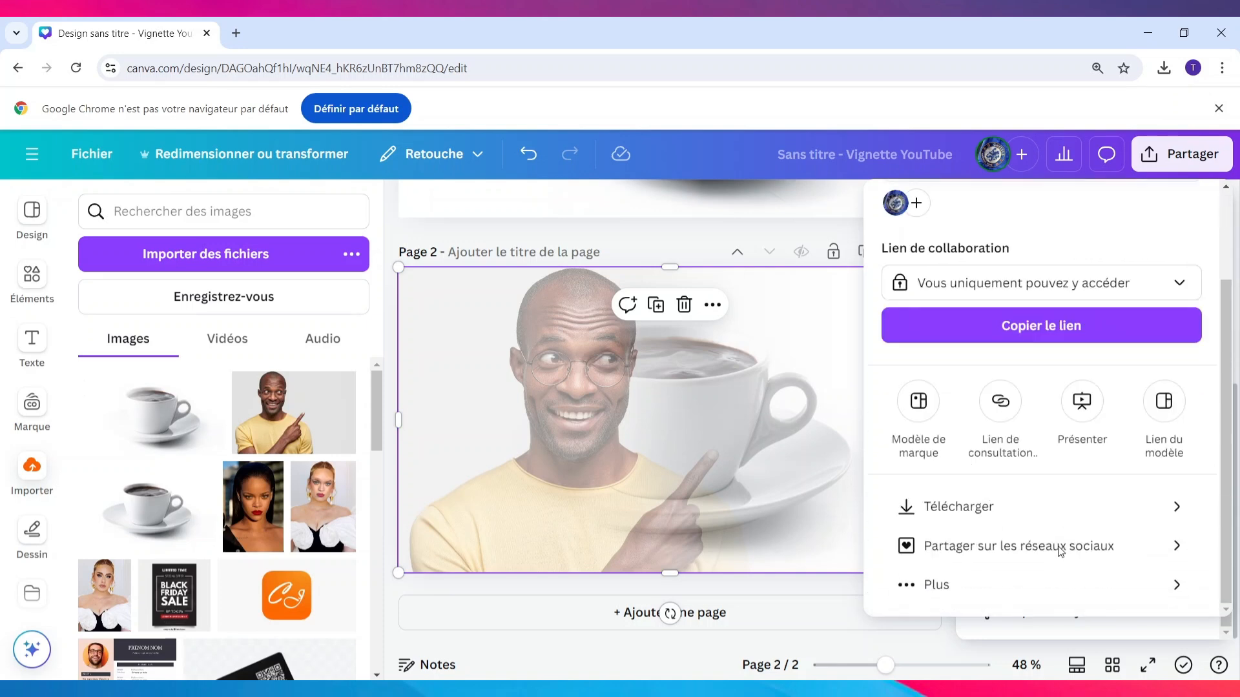
pyautogui.click(1002, 517)
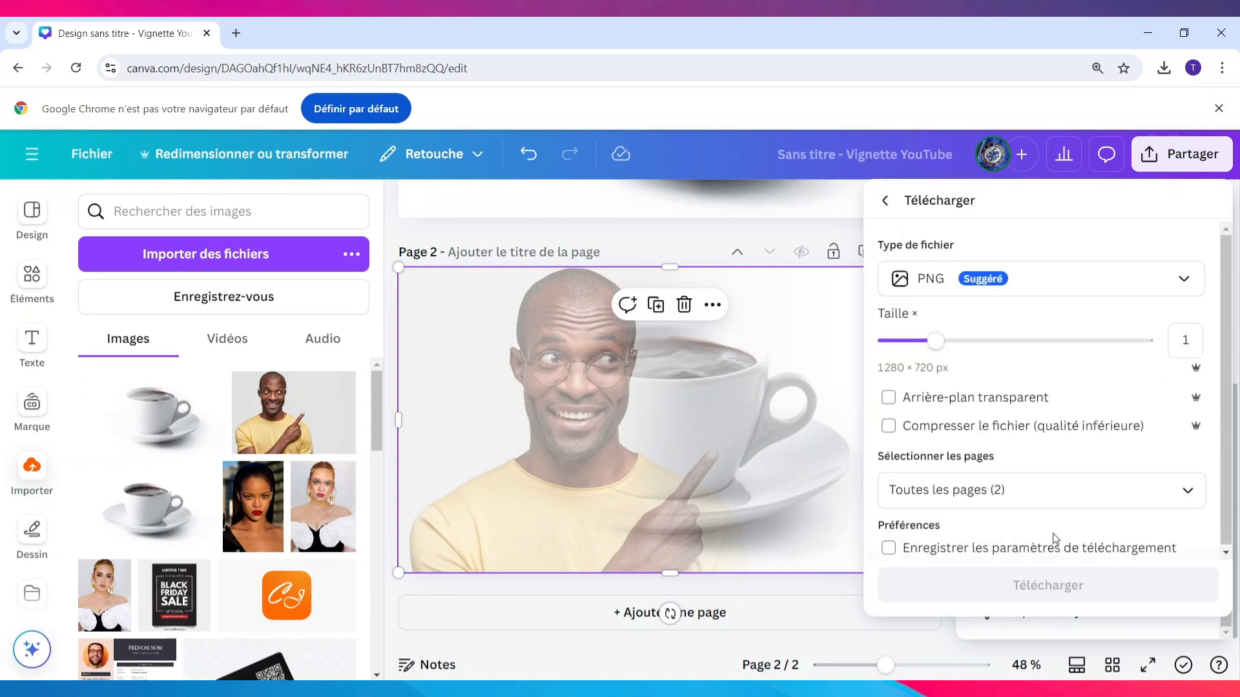
pyautogui.click(1030, 589)
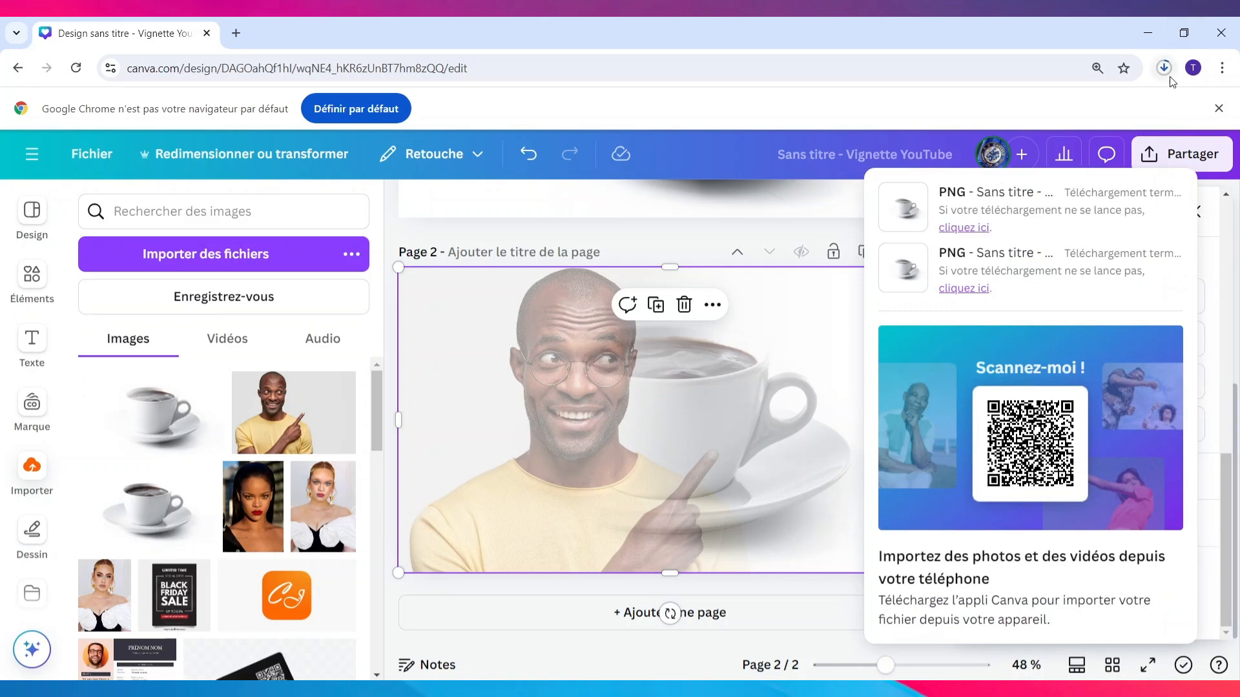
pyautogui.click(1198, 198)
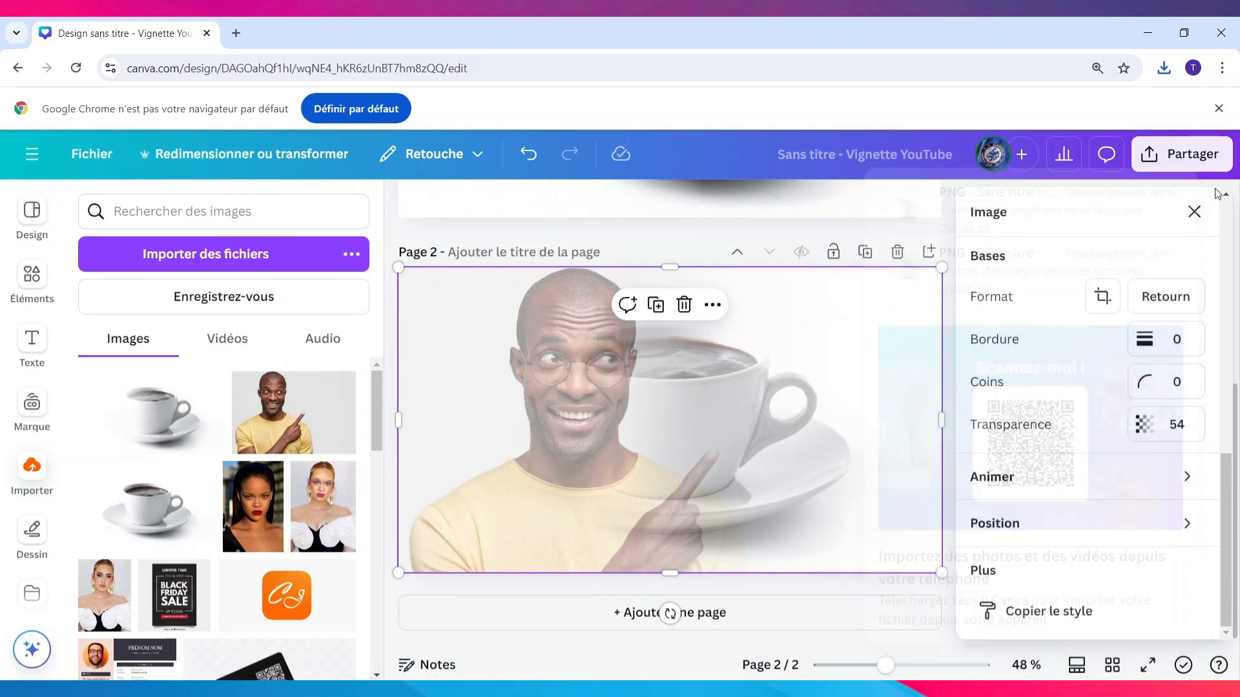
# Import the PNG file 2 from the Téléchargements folder into the uploaded images and close the image settings
pyautogui.click(263, 266)
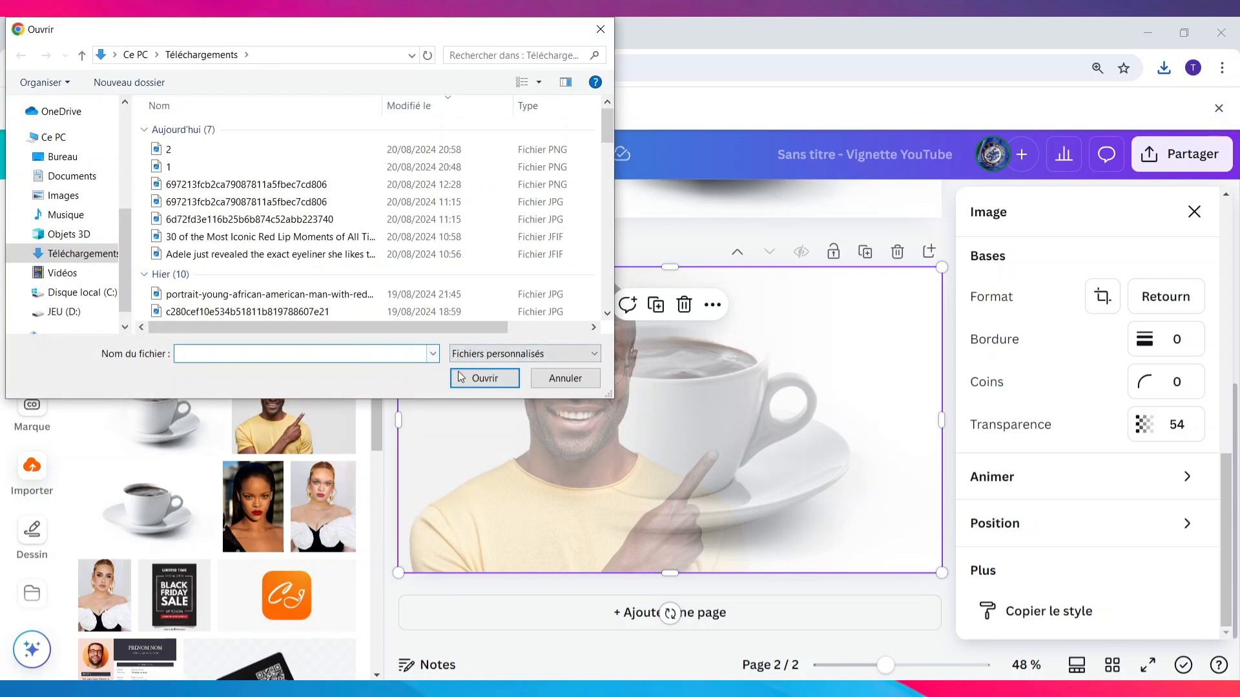
pyautogui.click(258, 149)
pyautogui.click(481, 378)
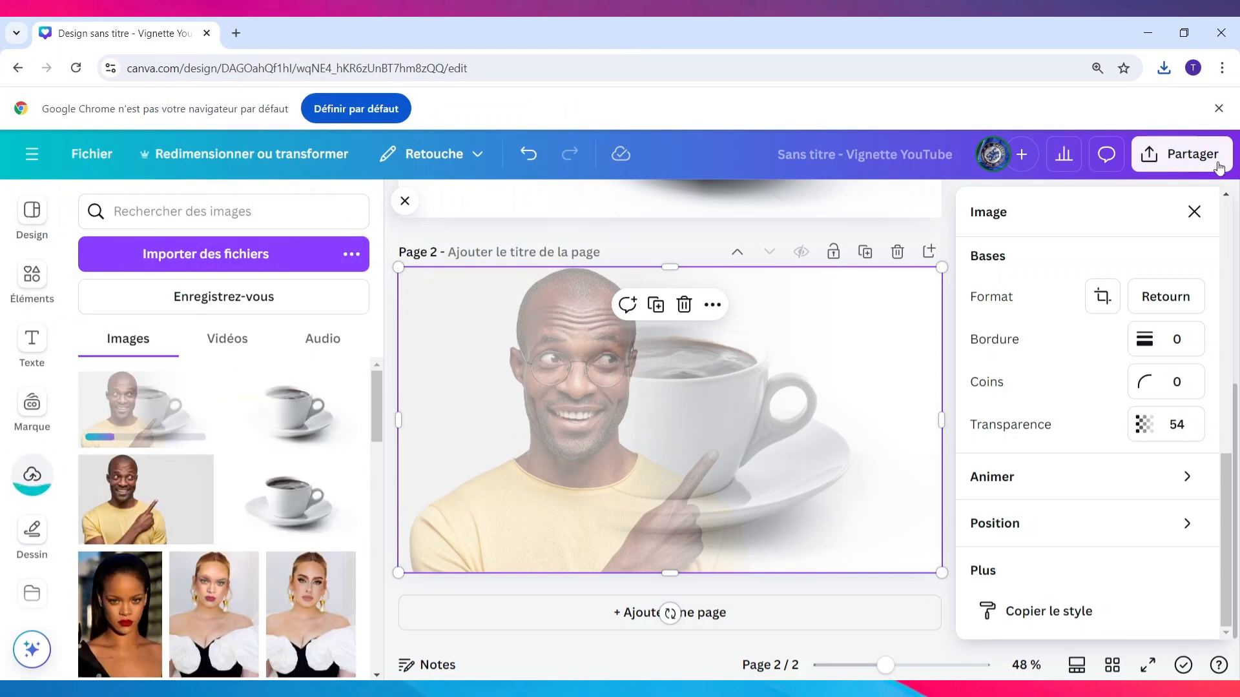
pyautogui.click(1194, 213)
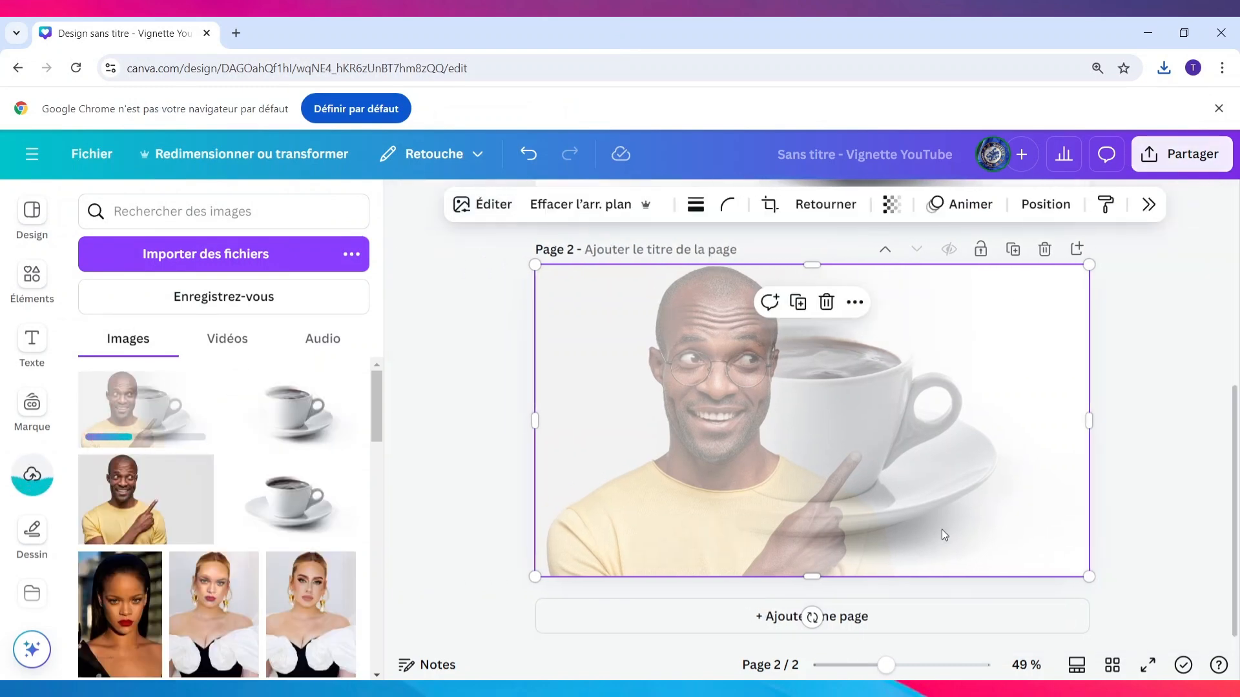
# Add a third page and fill it completely with the newly imported blended image of the man and cup
pyautogui.click(893, 617)
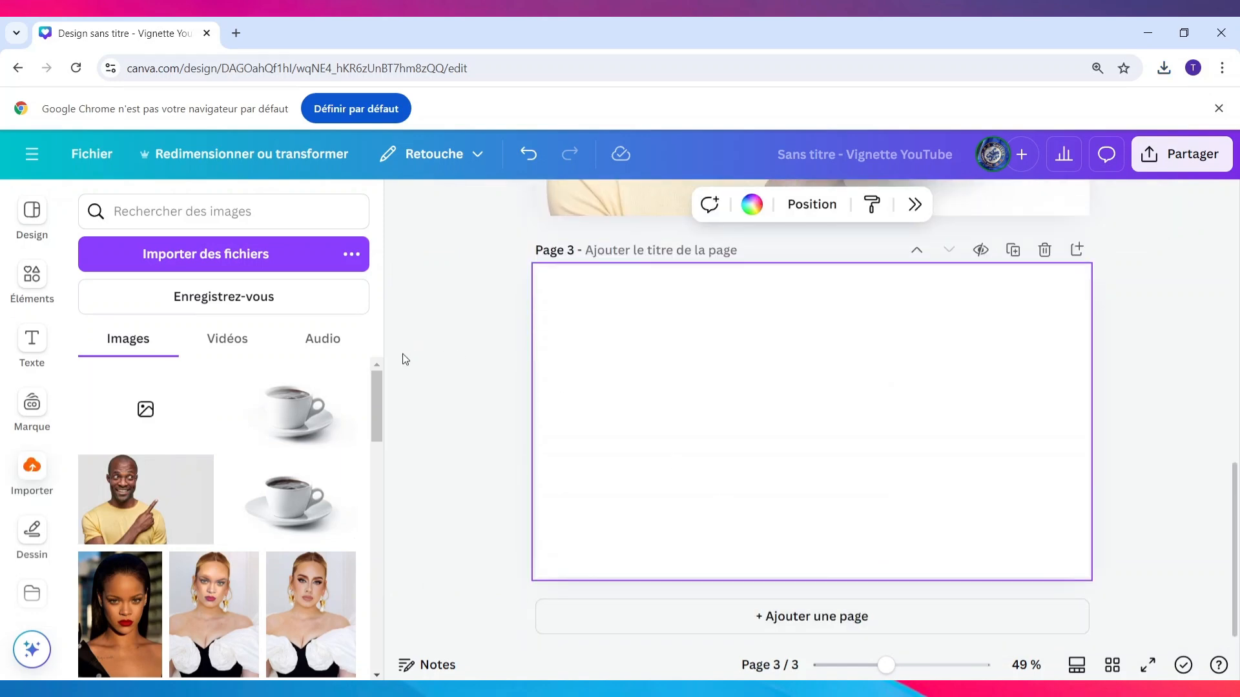
pyautogui.click(145, 410)
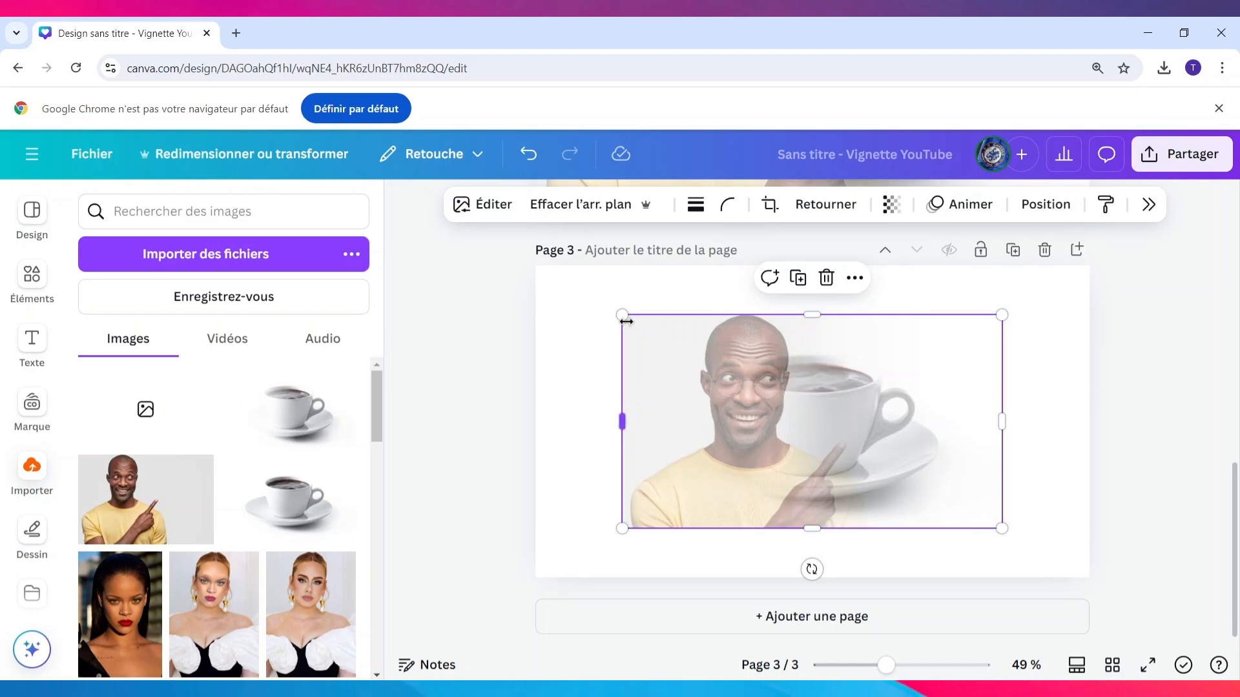
pyautogui.moveTo(599, 301); pyautogui.dragTo(512, 250)
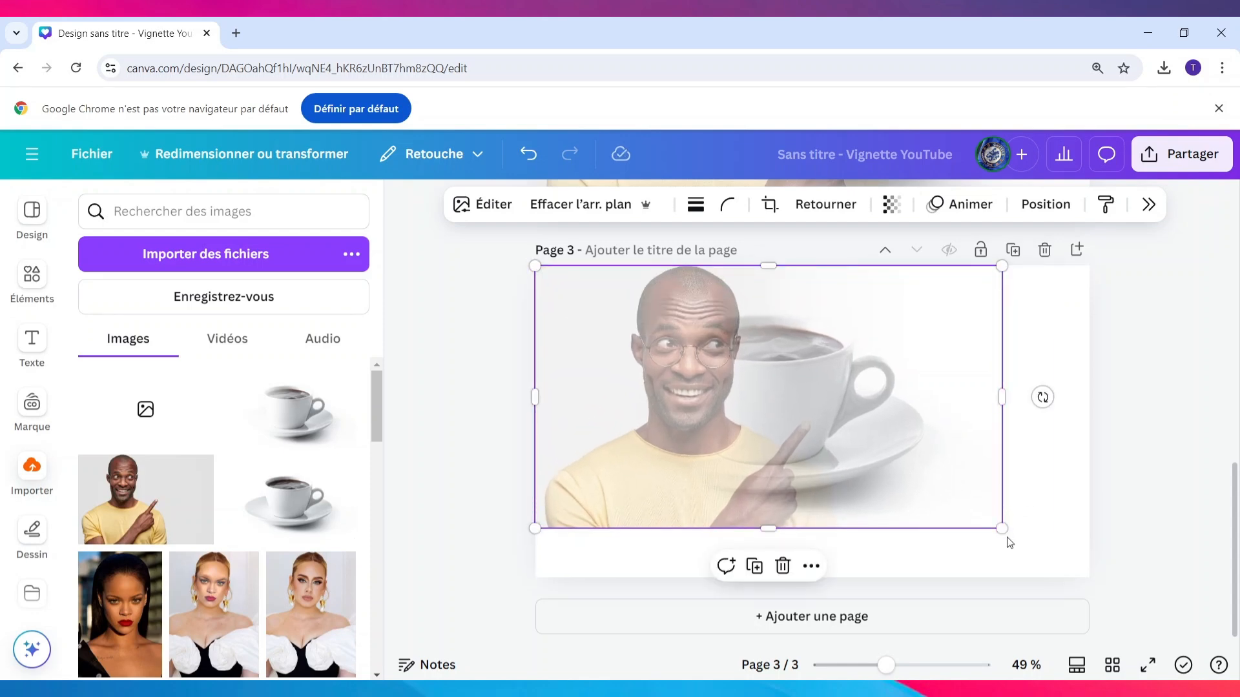
pyautogui.moveTo(1003, 526); pyautogui.dragTo(1091, 561)
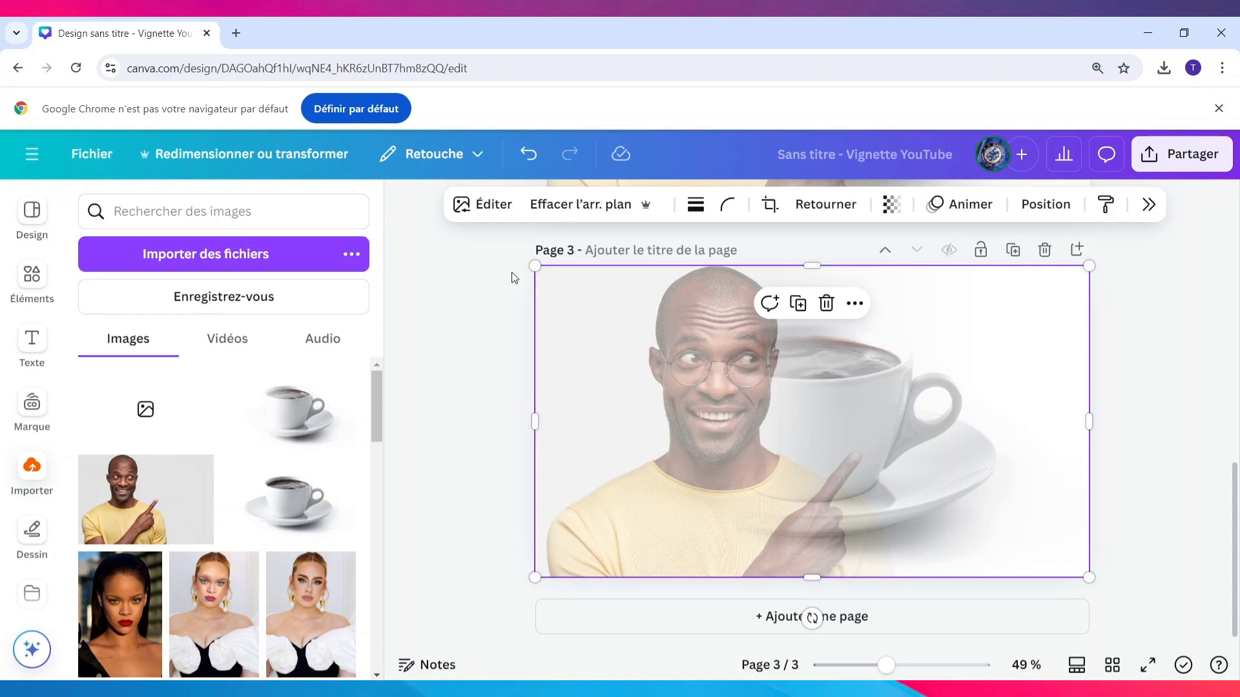
# Adjust the blended image on page 3 with Luminosité at -28 and Contraste at 40
pyautogui.click(489, 205)
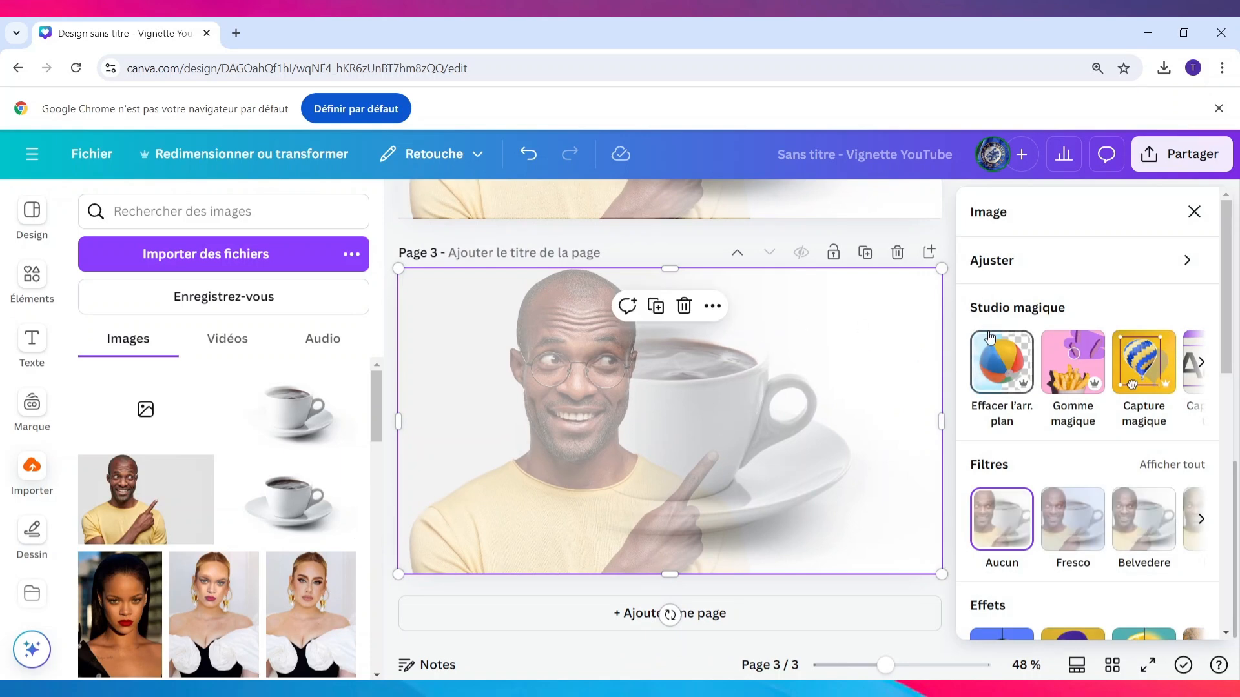
pyautogui.scroll(-2, 1098, 368)
pyautogui.scroll(2, 1101, 373)
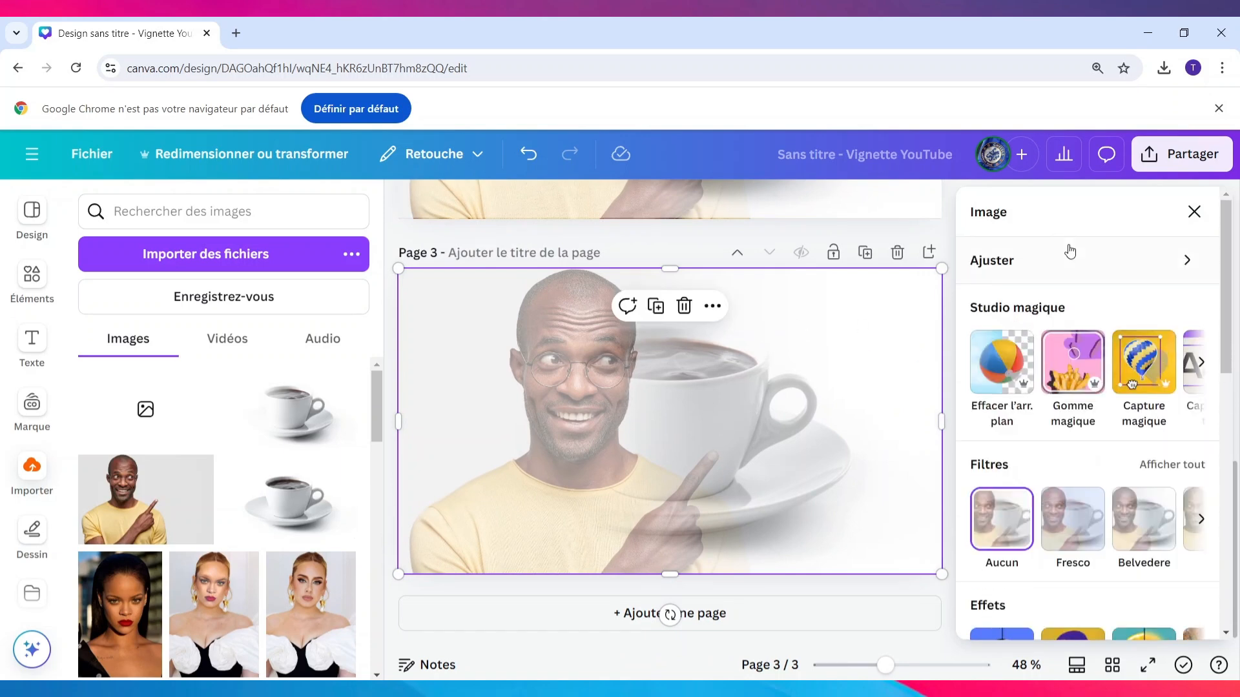
pyautogui.click(1027, 269)
pyautogui.scroll(-6, 1089, 385)
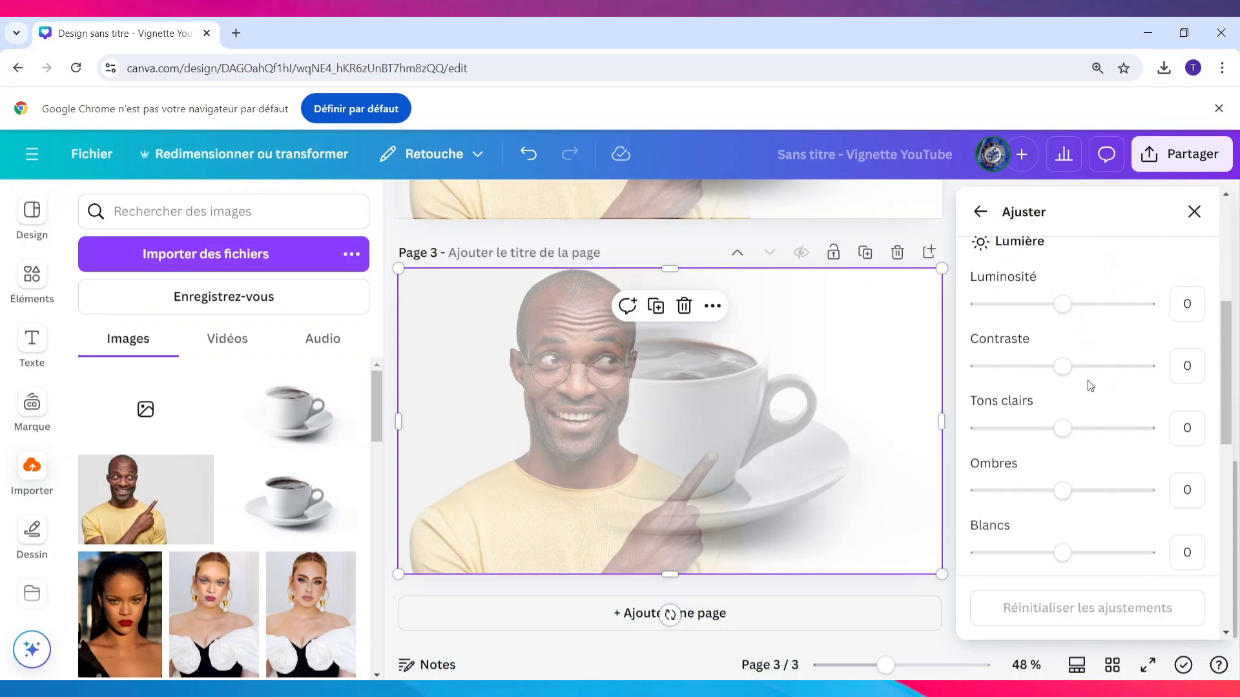
pyautogui.scroll(1, 1090, 385)
pyautogui.moveTo(1065, 378); pyautogui.dragTo(1039, 379)
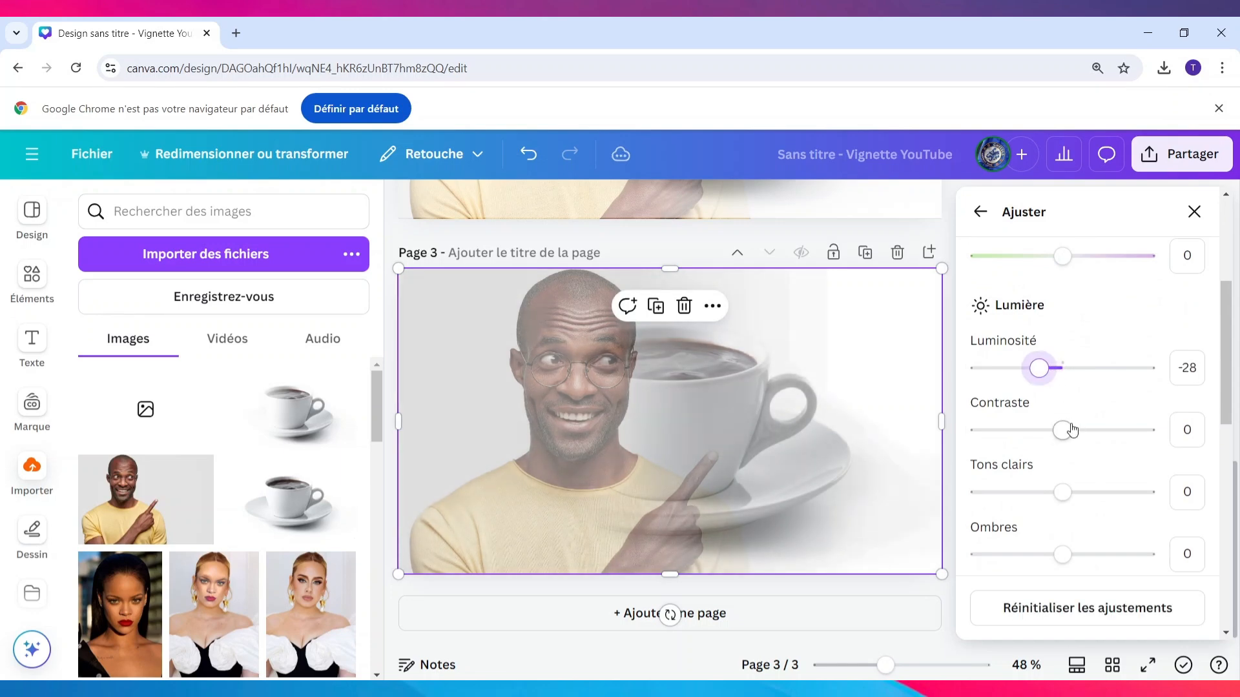
pyautogui.moveTo(1063, 430); pyautogui.dragTo(1099, 430)
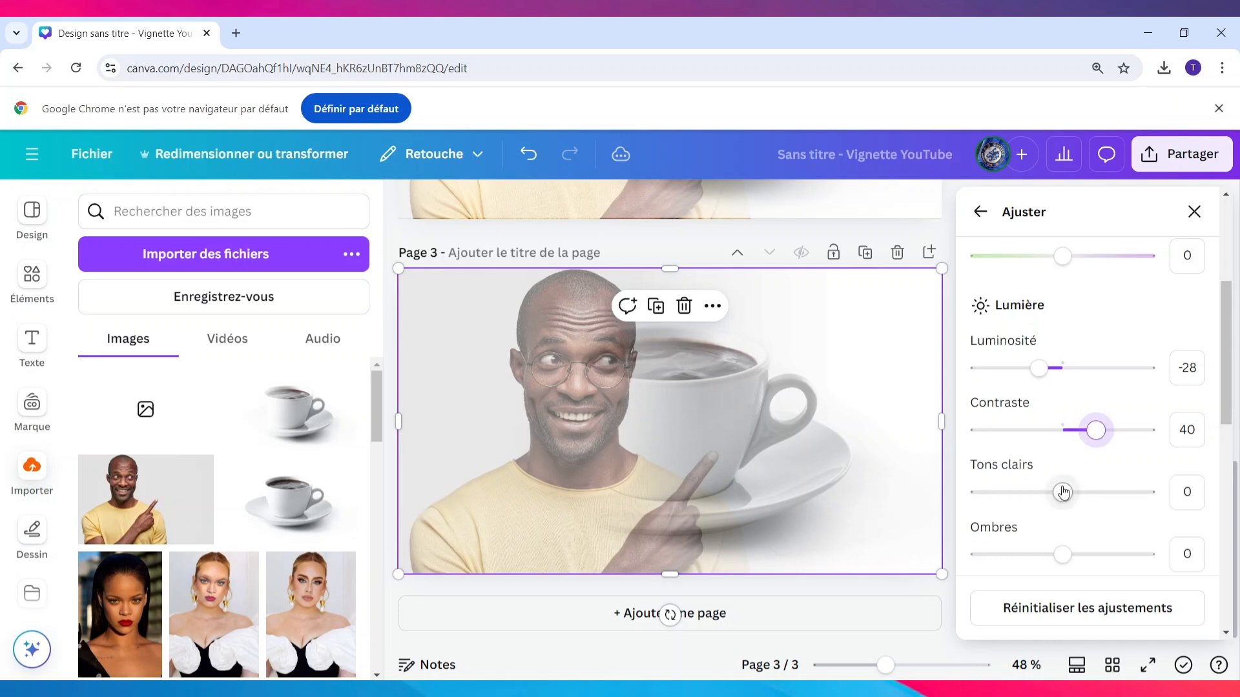
# Set Tons clairs to 32 and Noirs to 29 for the blended image on page 3
pyautogui.moveTo(1063, 493); pyautogui.dragTo(1089, 492)
pyautogui.scroll(-4, 1089, 492)
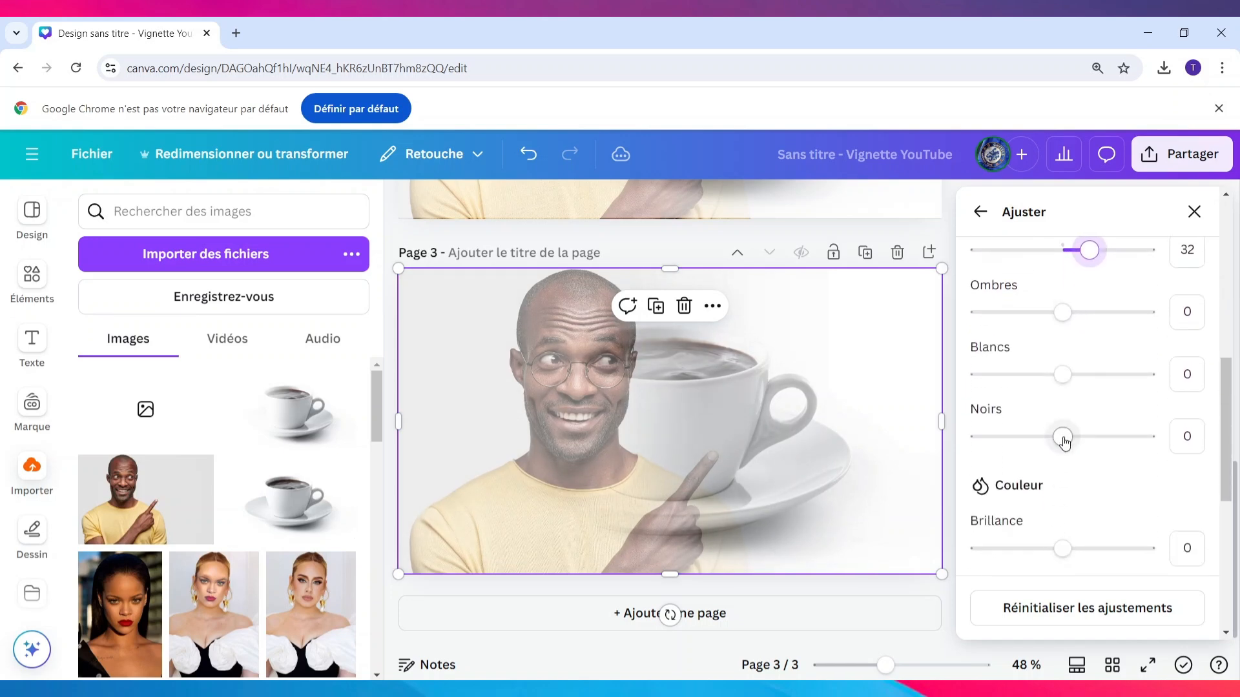
pyautogui.moveTo(1064, 439); pyautogui.dragTo(1093, 437)
pyautogui.scroll(-5, 1115, 534)
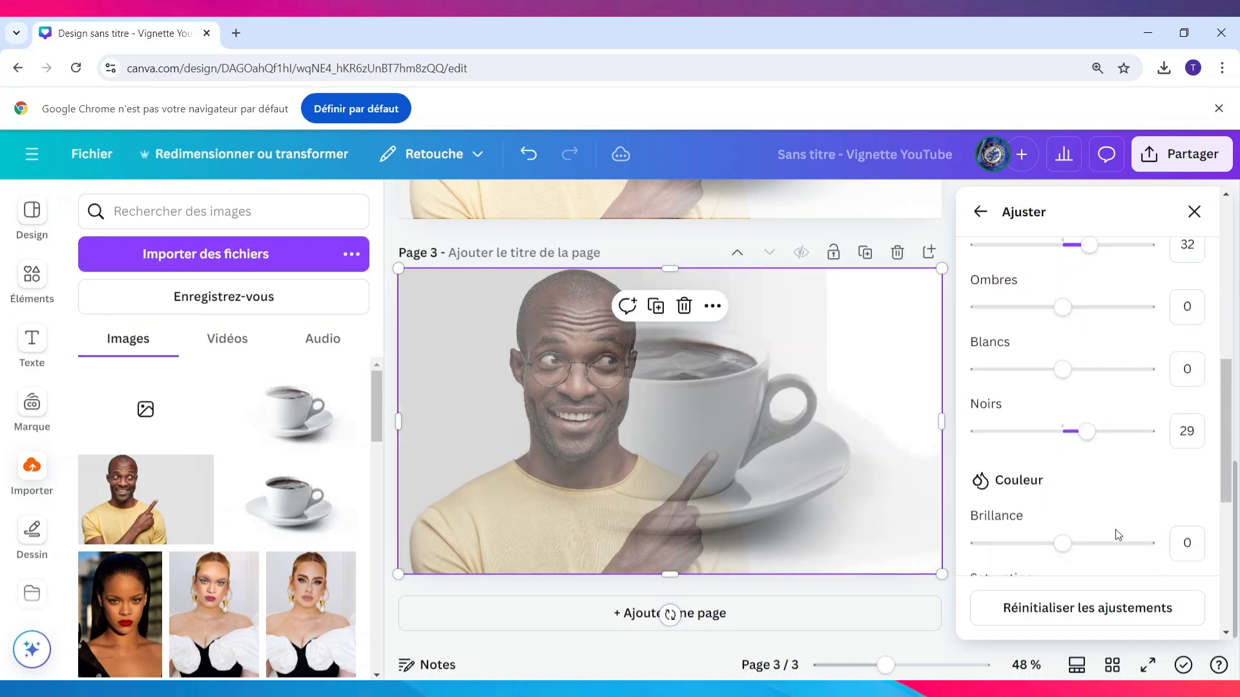
pyautogui.scroll(4, 1116, 535)
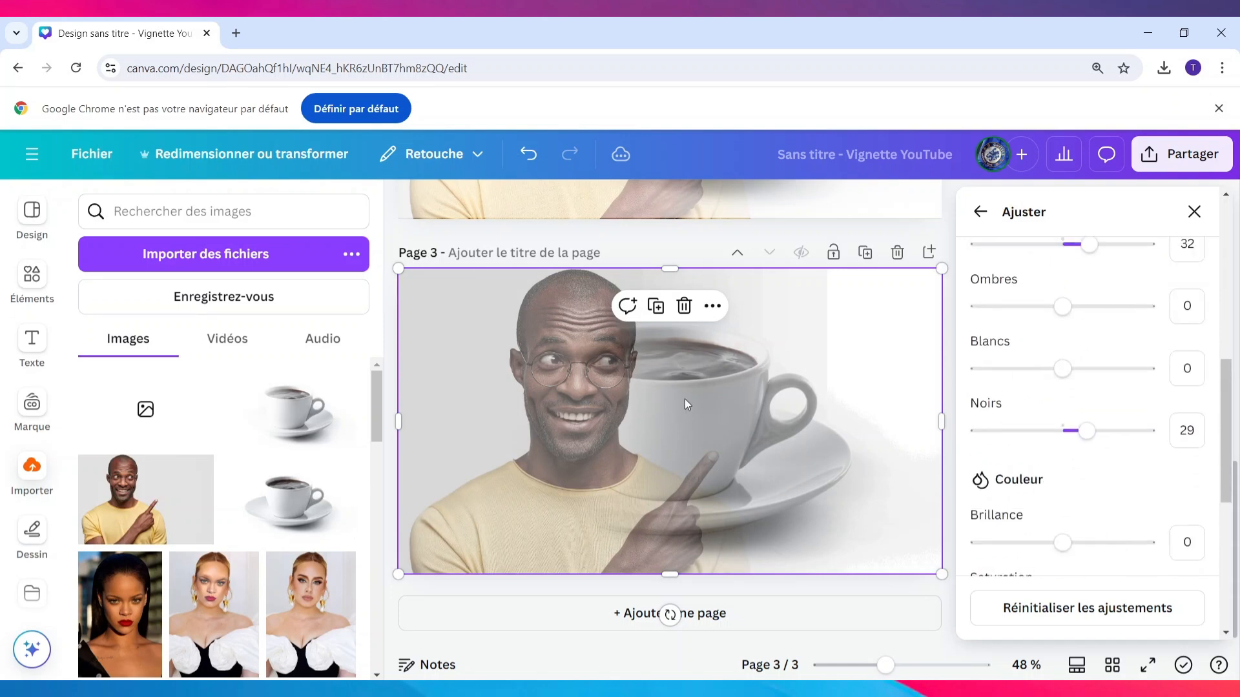